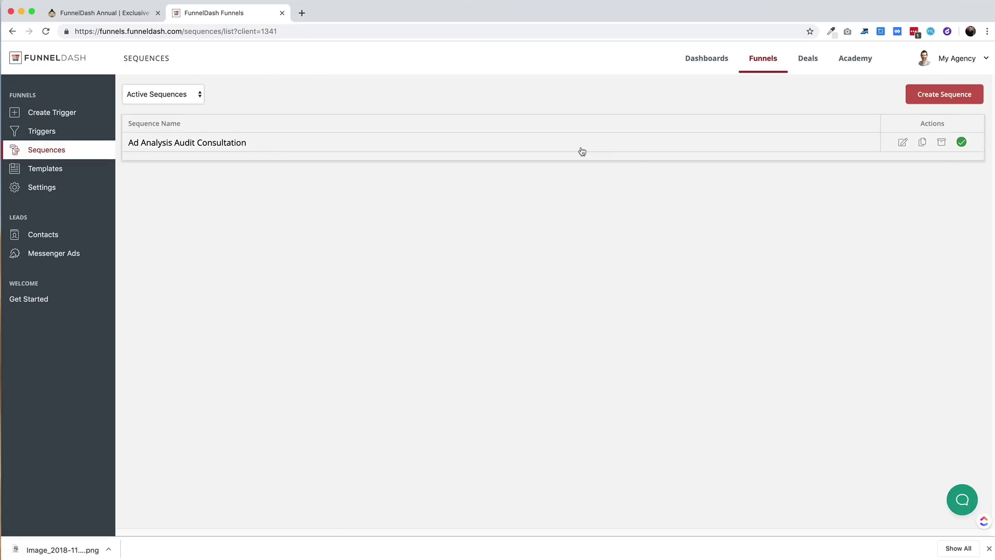
# Open the Ad Analysis Audit Consultation sequence diagram, then stretch the Adspend card full width and taller
pyautogui.click(582, 151)
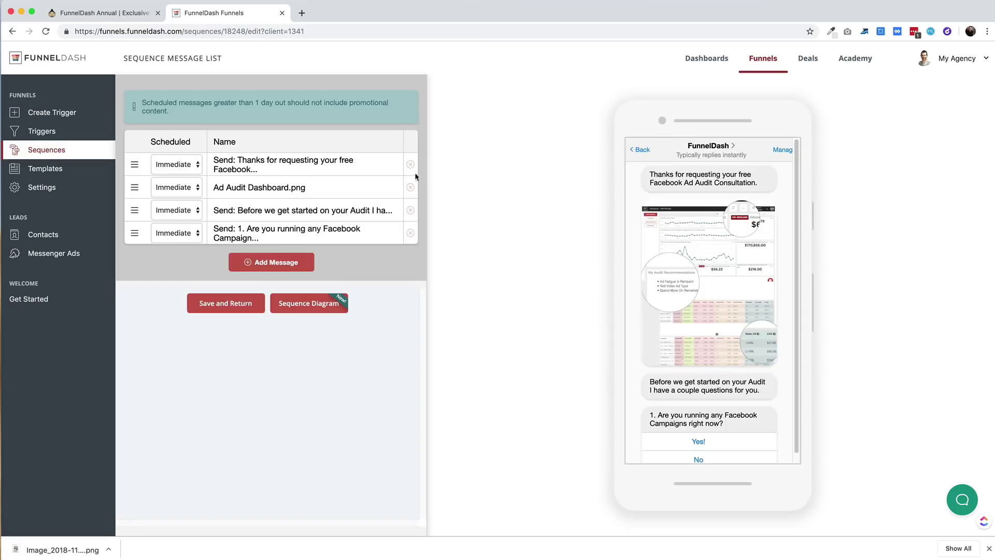
pyautogui.click(313, 304)
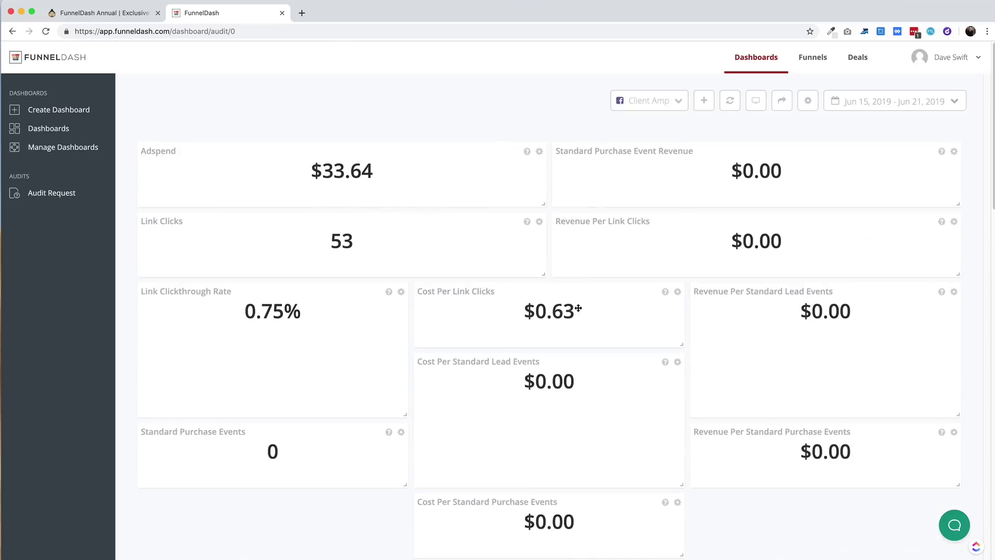
pyautogui.moveTo(546, 204); pyautogui.dragTo(958, 273)
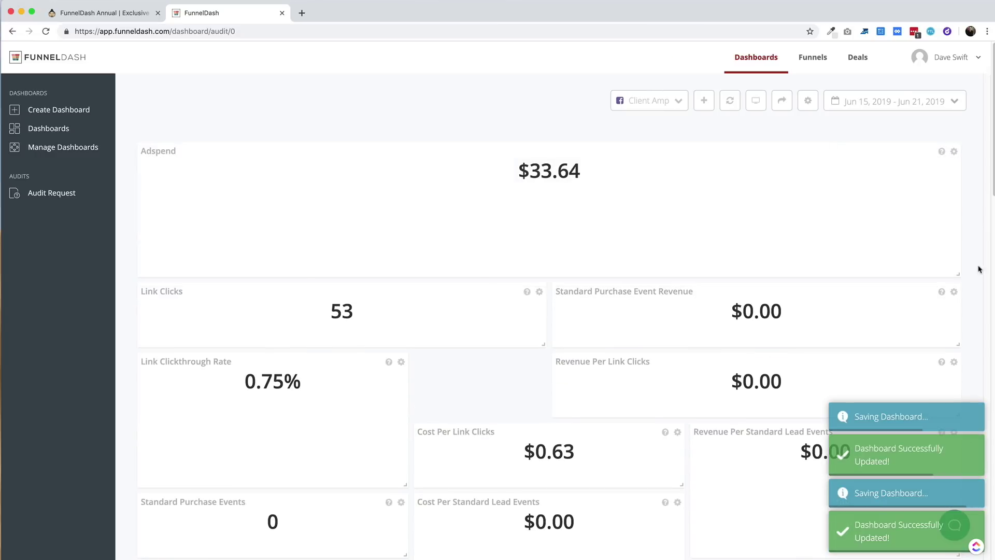
pyautogui.scroll(-3, 905, 194)
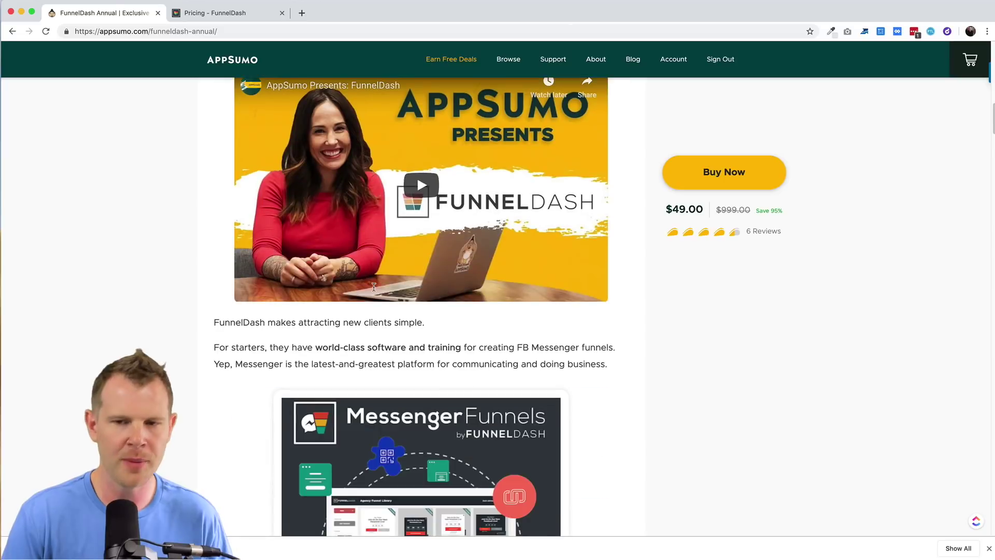
# Scroll the FunnelDash Annual deal page to the pricing chart, then back to the 1, 2, 7 and 20 code stacking tiers
pyautogui.scroll(-2, 367, 297)
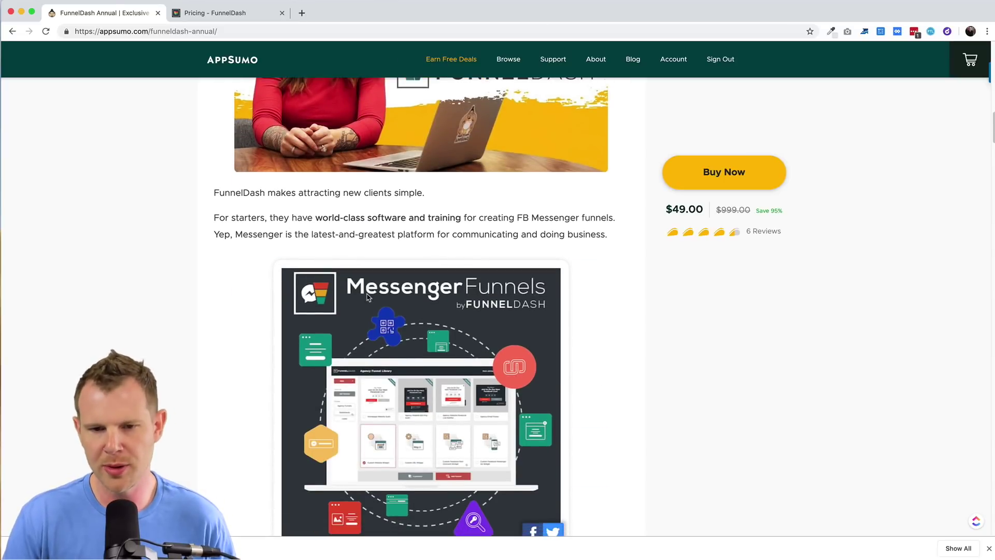
pyautogui.scroll(-3, 366, 299)
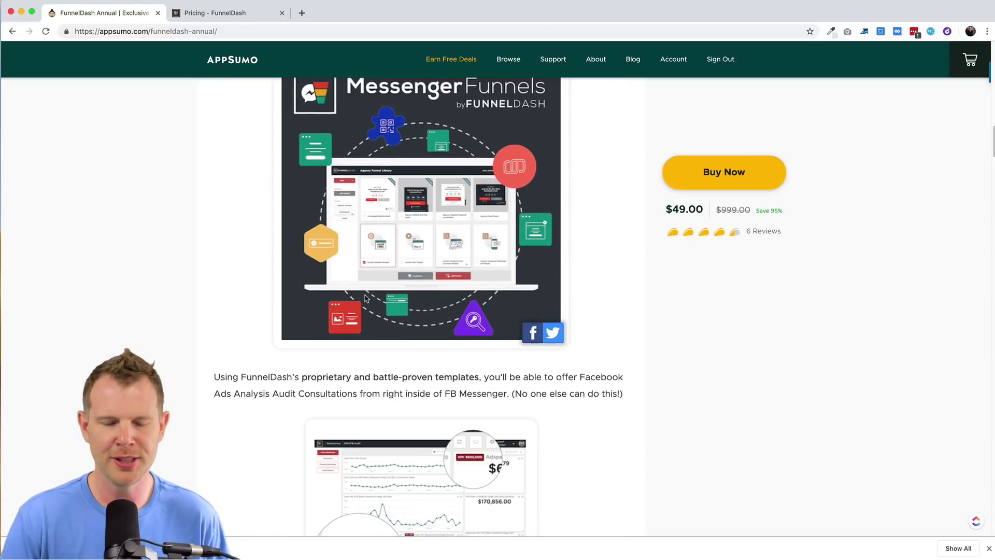
pyautogui.scroll(-1, 366, 299)
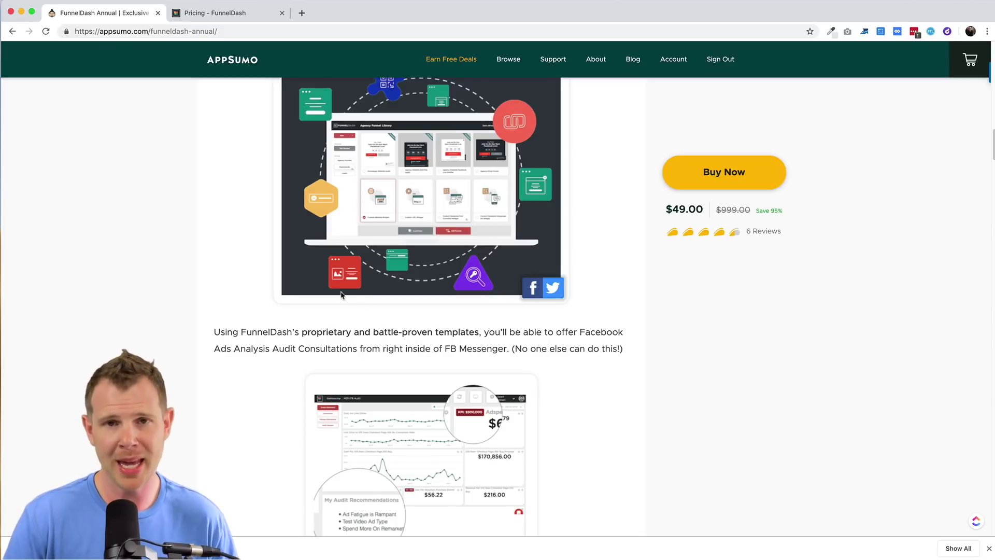
pyautogui.scroll(-7, 341, 295)
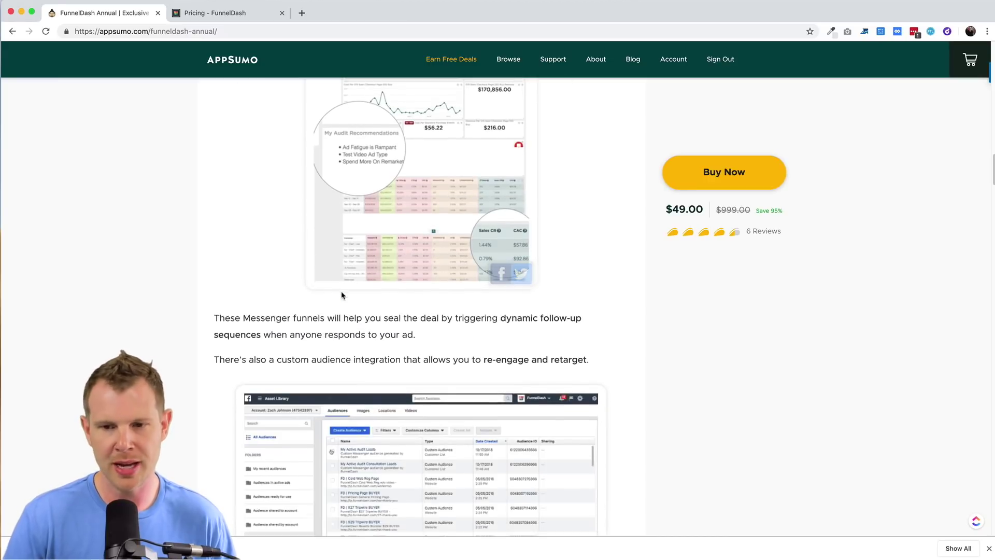
pyautogui.scroll(-5, 342, 294)
pyautogui.scroll(-8, 342, 295)
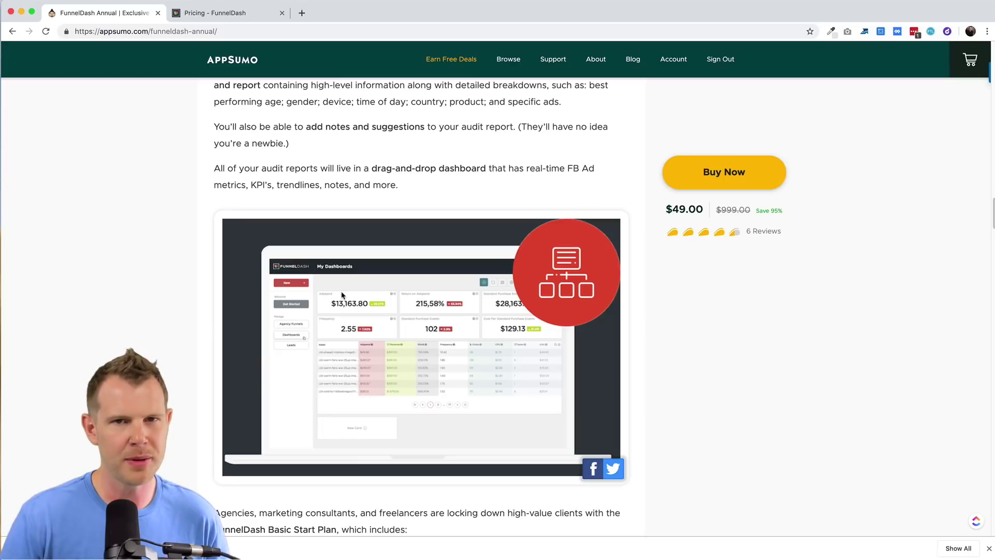
pyautogui.scroll(-8, 341, 295)
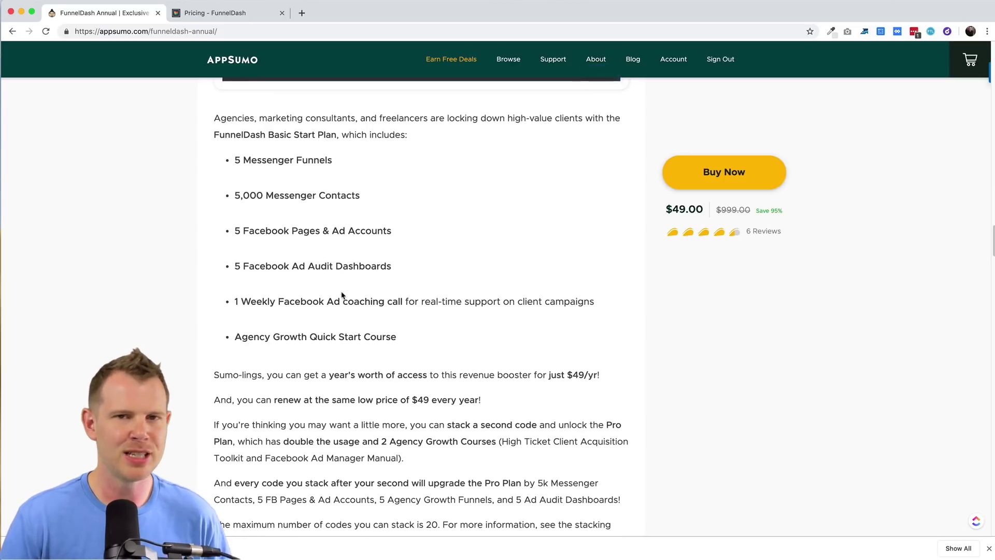
pyautogui.scroll(-1, 341, 295)
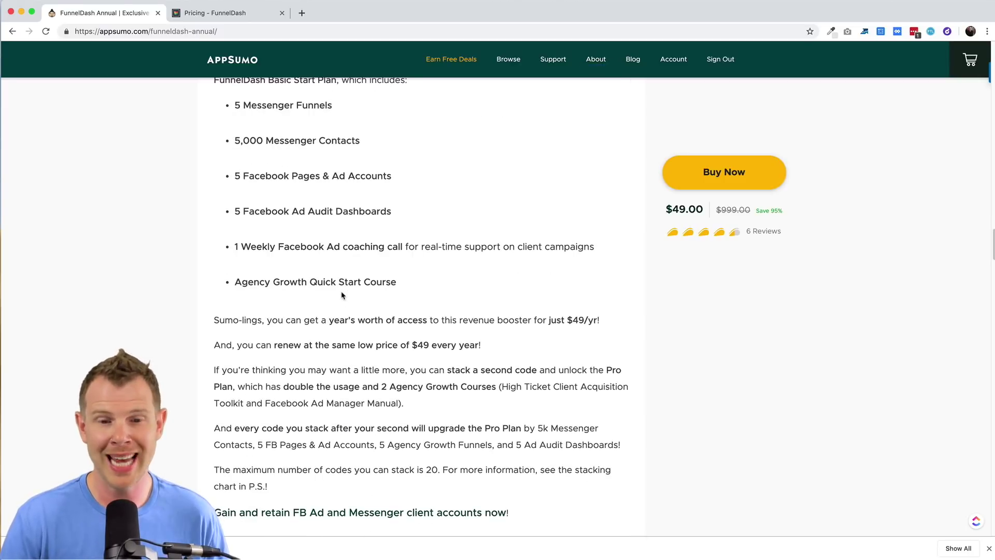
pyautogui.scroll(-2, 341, 294)
pyautogui.scroll(-20, 341, 292)
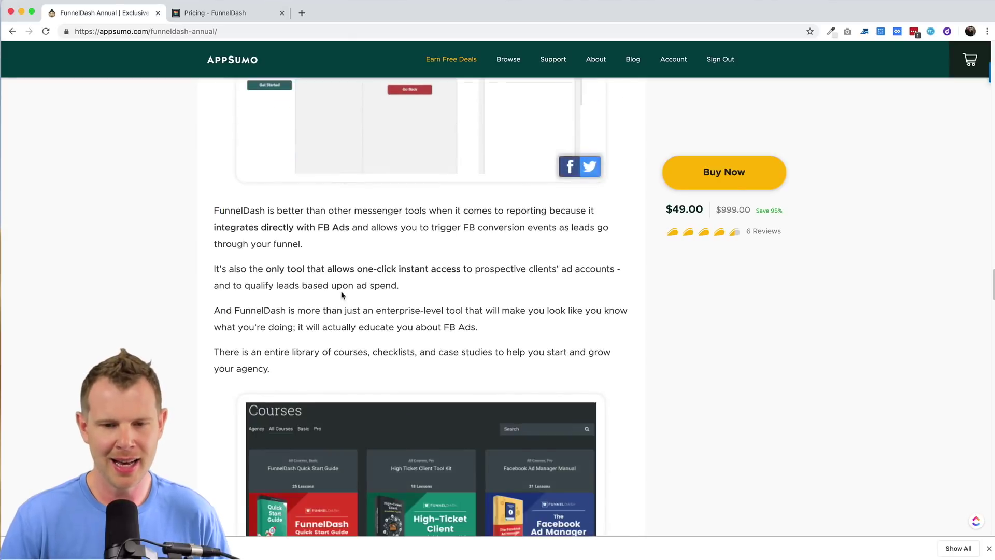
pyautogui.scroll(-7, 342, 295)
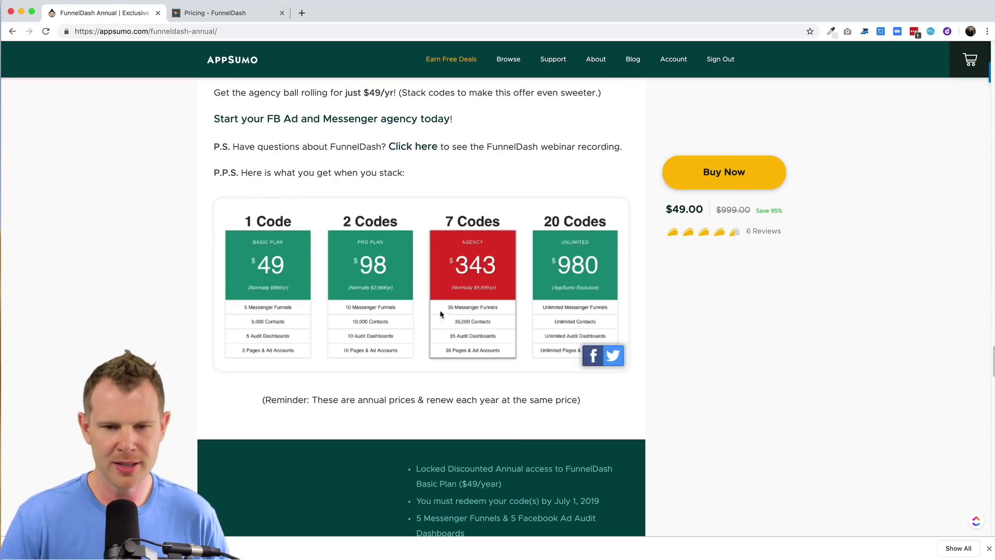
pyautogui.scroll(-6, 589, 294)
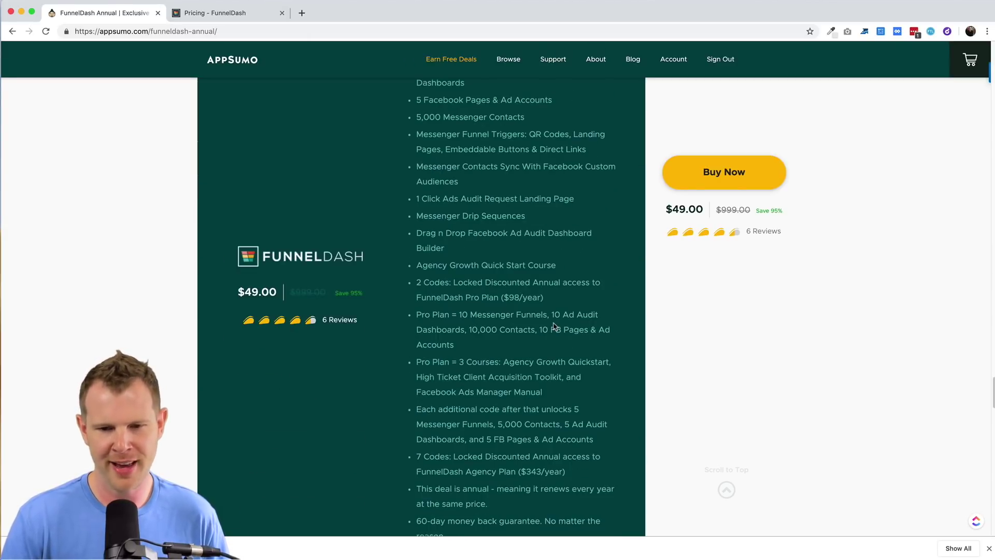
pyautogui.scroll(-2, 555, 326)
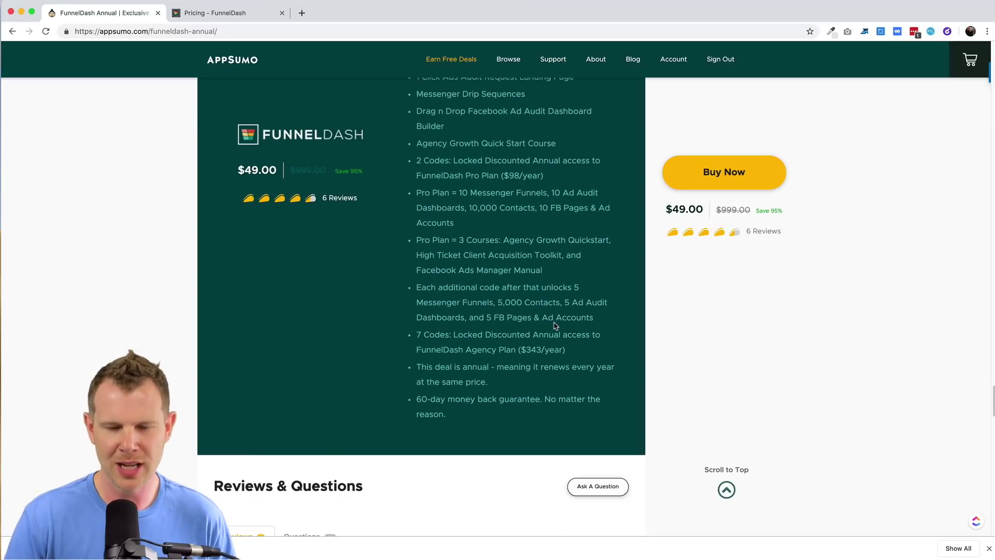
pyautogui.scroll(4, 554, 324)
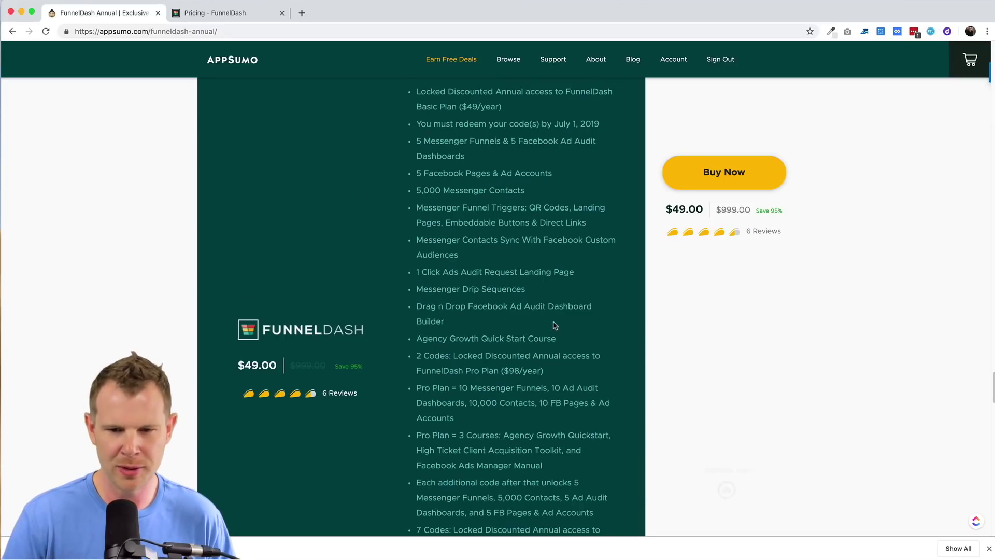
pyautogui.scroll(1, 555, 326)
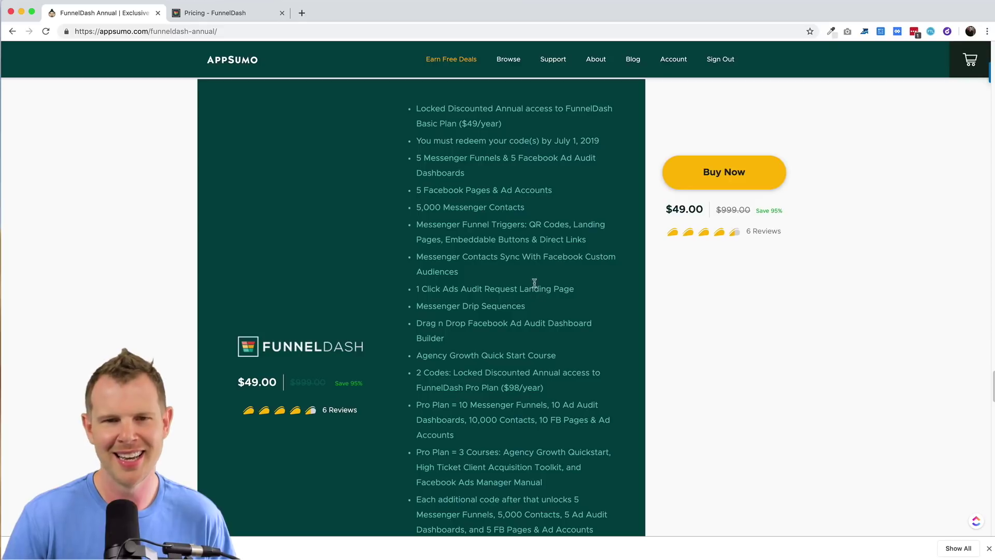
pyautogui.scroll(3, 538, 268)
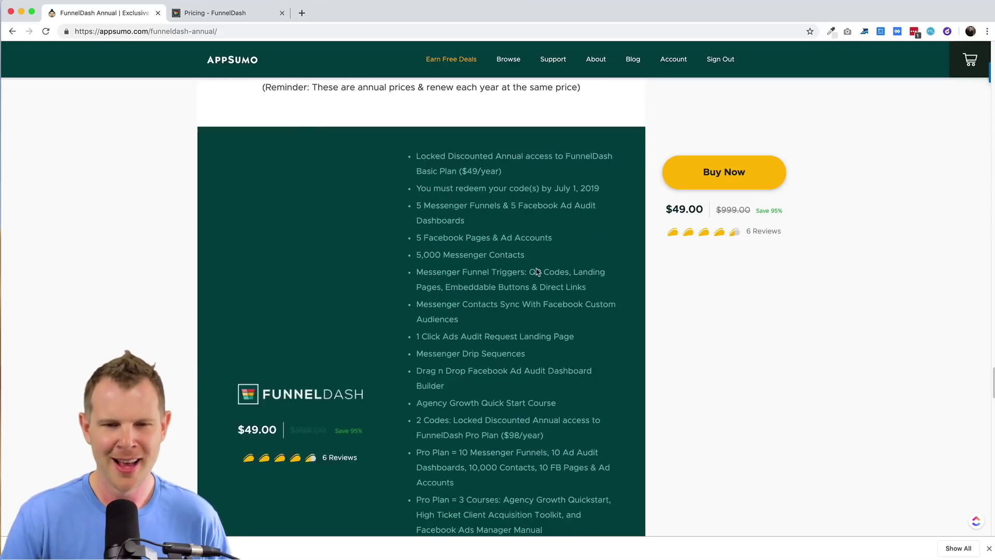
pyautogui.scroll(2, 536, 268)
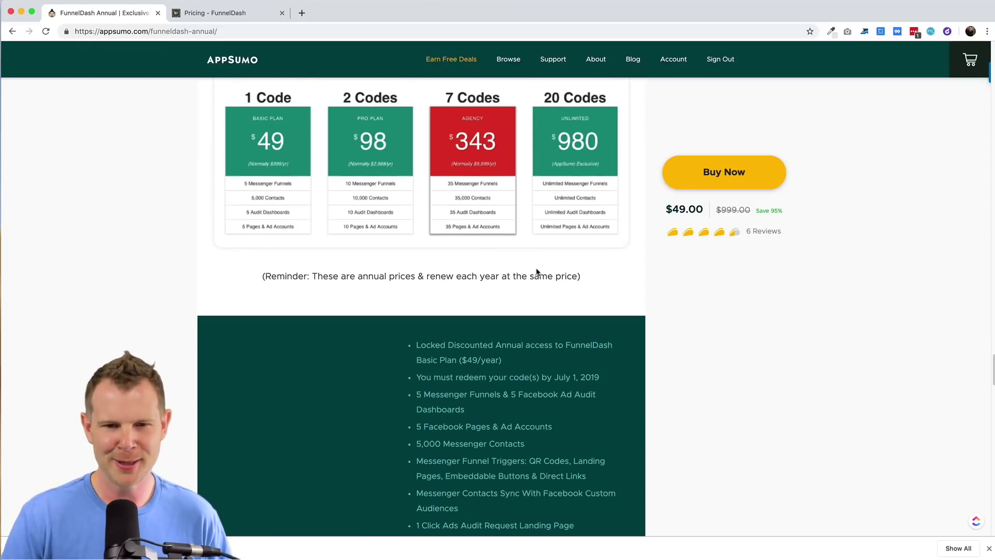
pyautogui.scroll(1, 535, 274)
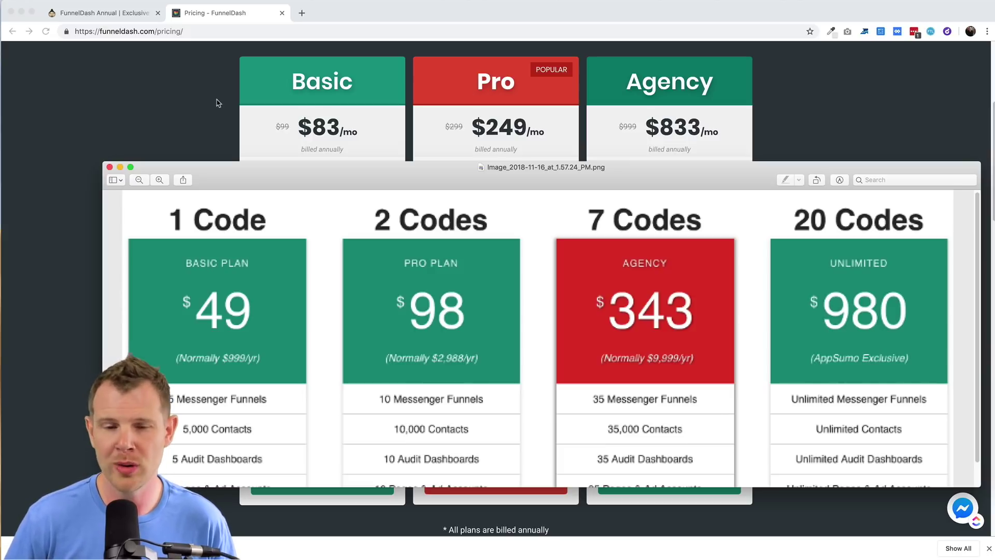
# Bring the Chrome window with FunnelDash back in front of Preview
pyautogui.click(216, 104)
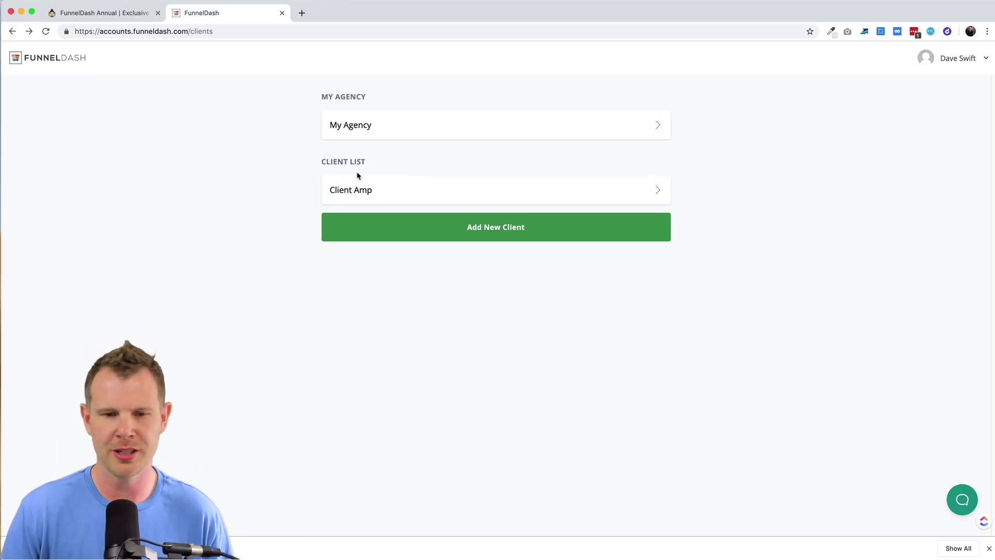
# Open the My Agency workspace, look over its getting-started checklist, and go to its Funnels
pyautogui.click(357, 125)
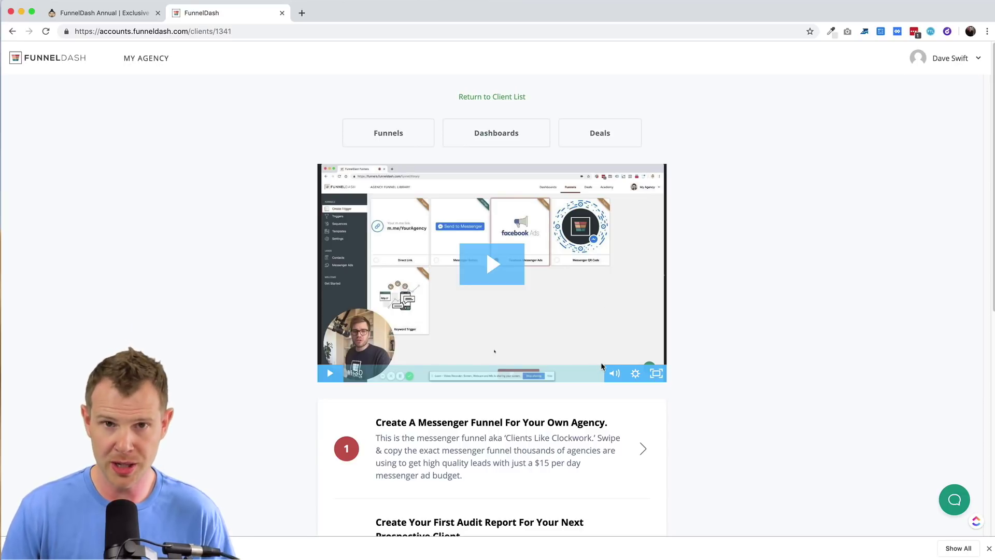
pyautogui.scroll(-1, 734, 283)
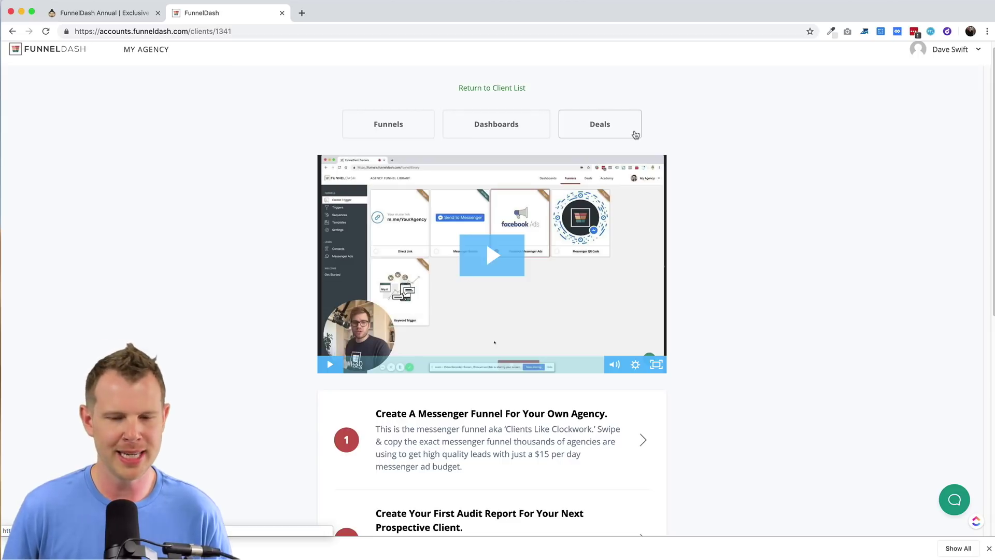
pyautogui.scroll(-8, 746, 284)
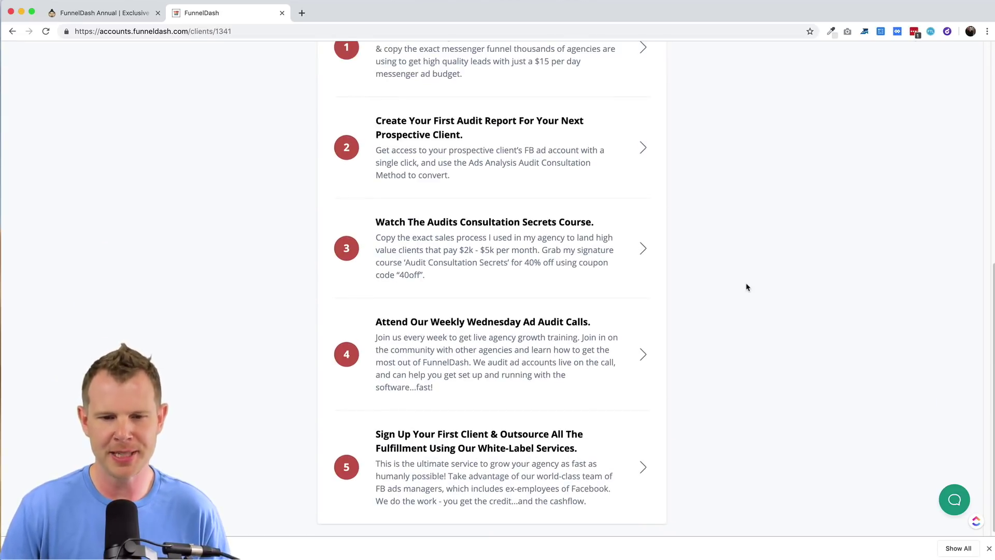
pyautogui.scroll(1, 746, 287)
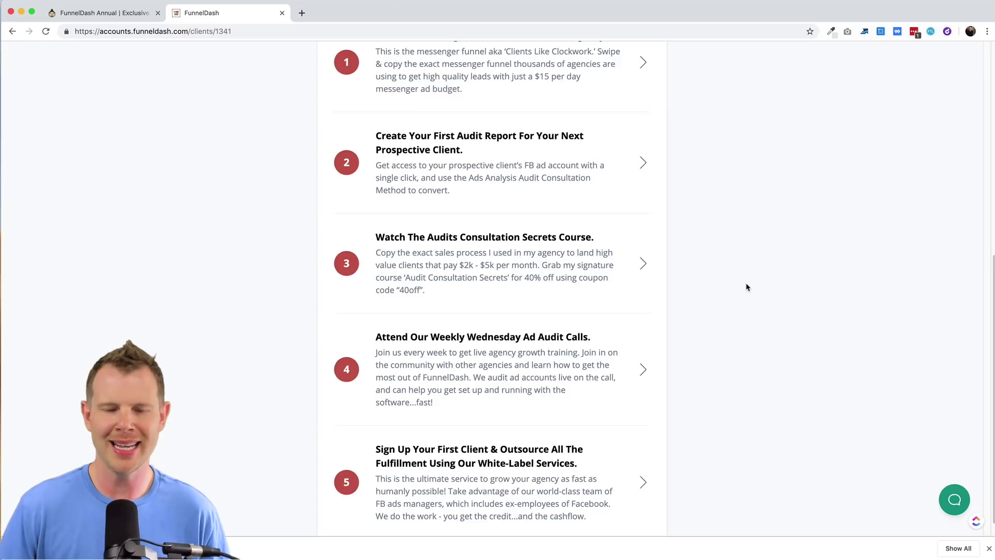
pyautogui.scroll(4, 746, 287)
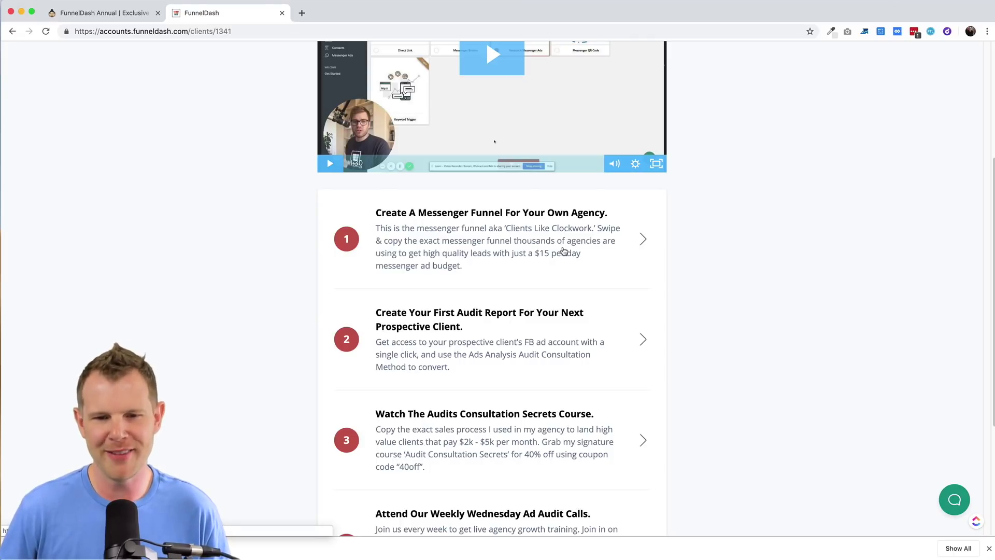
pyautogui.scroll(-4, 648, 241)
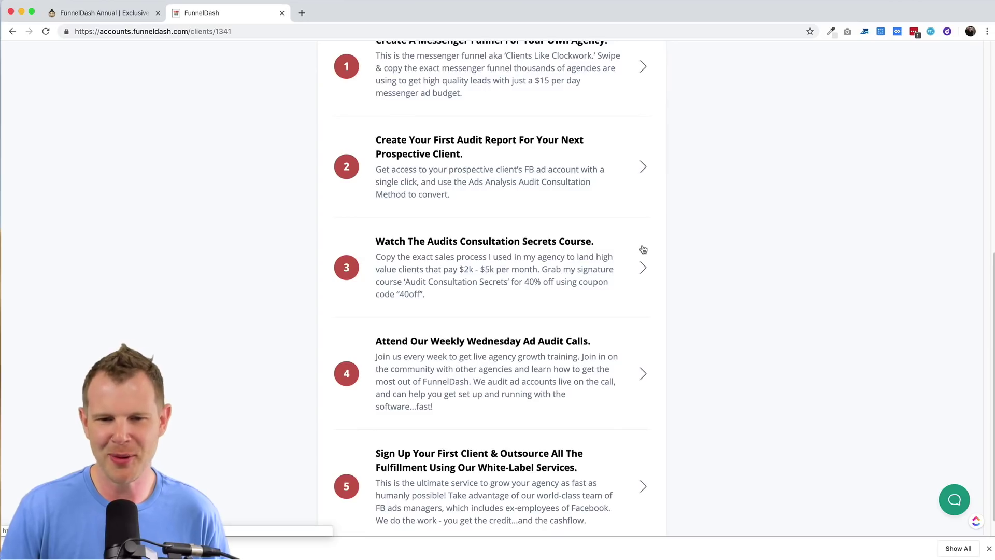
pyautogui.scroll(4, 641, 252)
pyautogui.scroll(4, 641, 255)
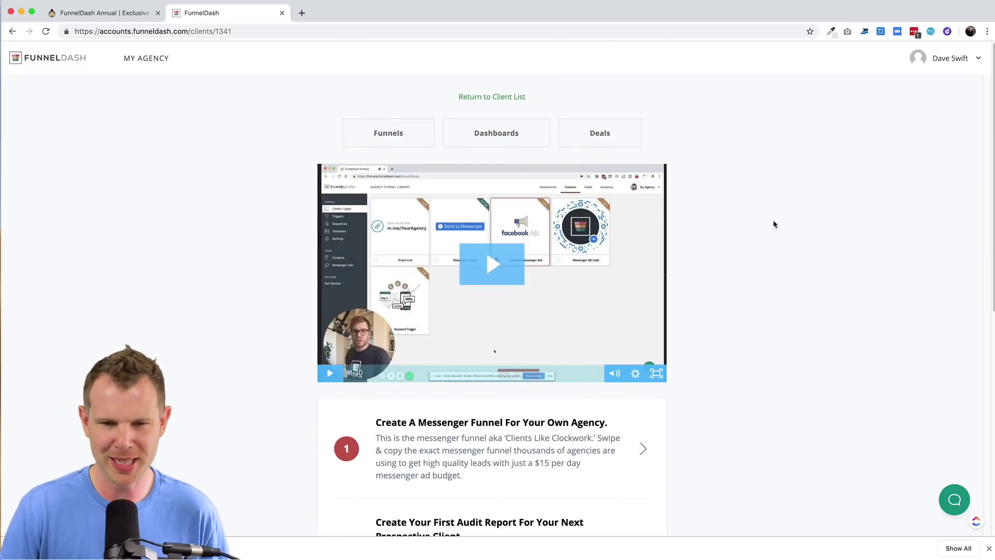
pyautogui.click(392, 132)
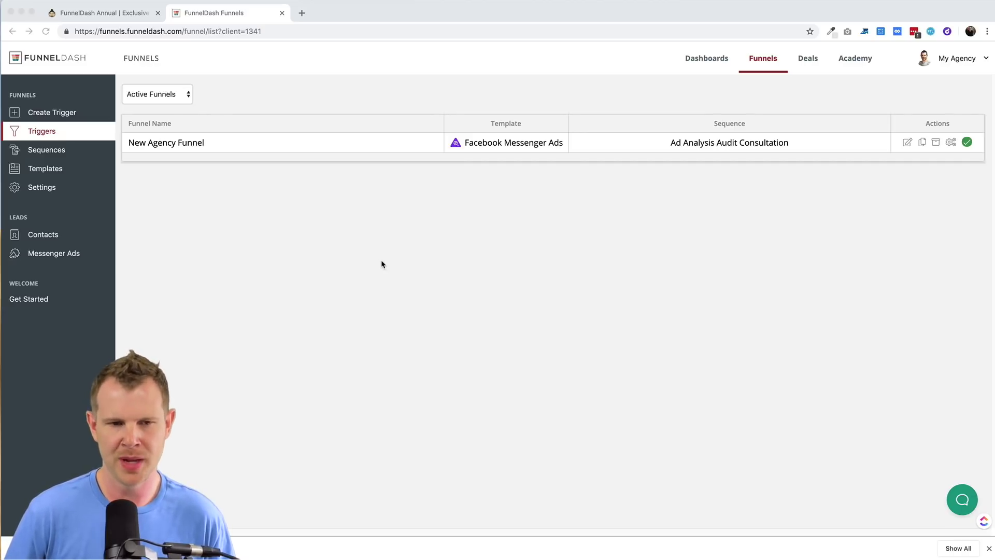
# Create a new funnel trigger of type Facebook Messenger Ads and continue to message setup
pyautogui.click(56, 117)
pyautogui.click(56, 117)
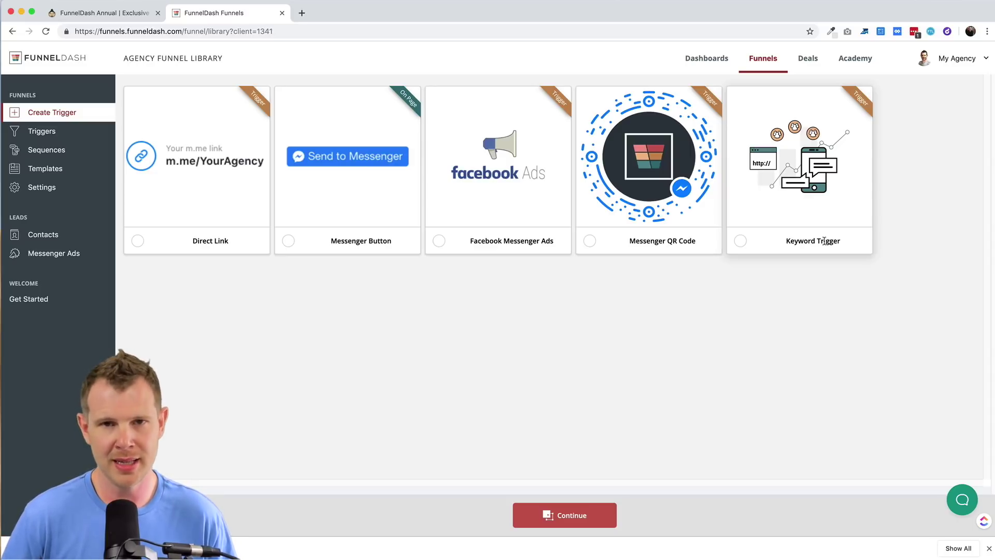
pyautogui.click(472, 243)
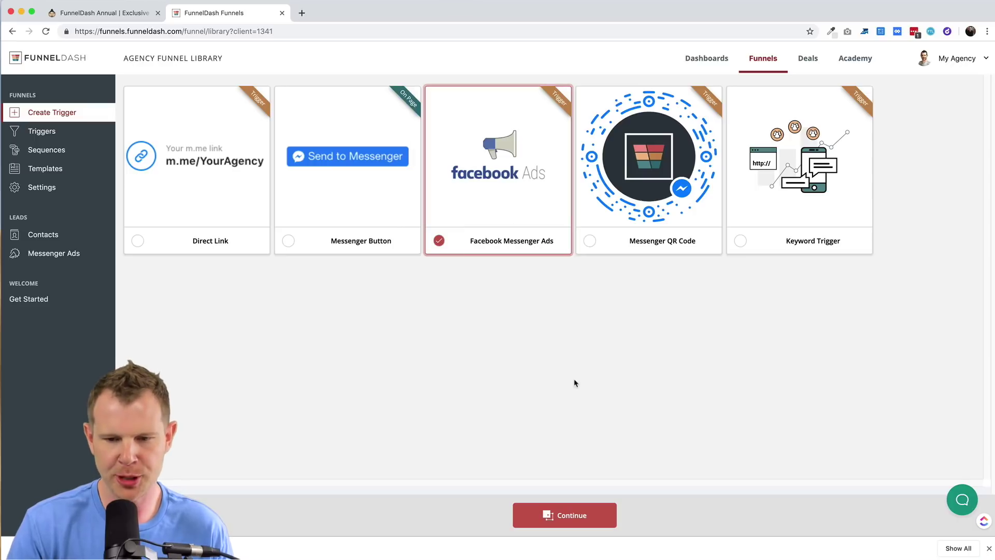
pyautogui.click(582, 515)
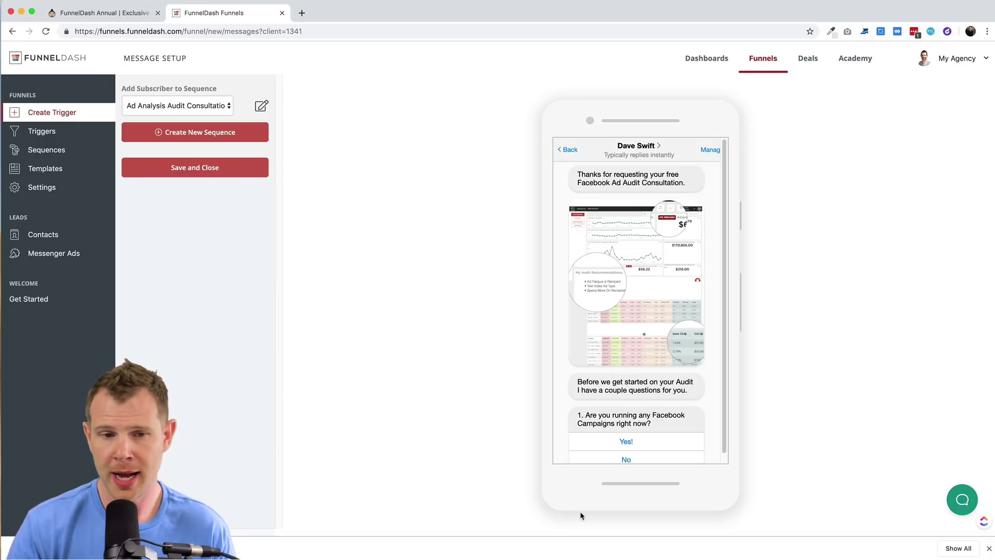
# Start a new sequence and dismiss the template picker, then open Ad Analysis Audit Consultation from Sequences
pyautogui.click(189, 136)
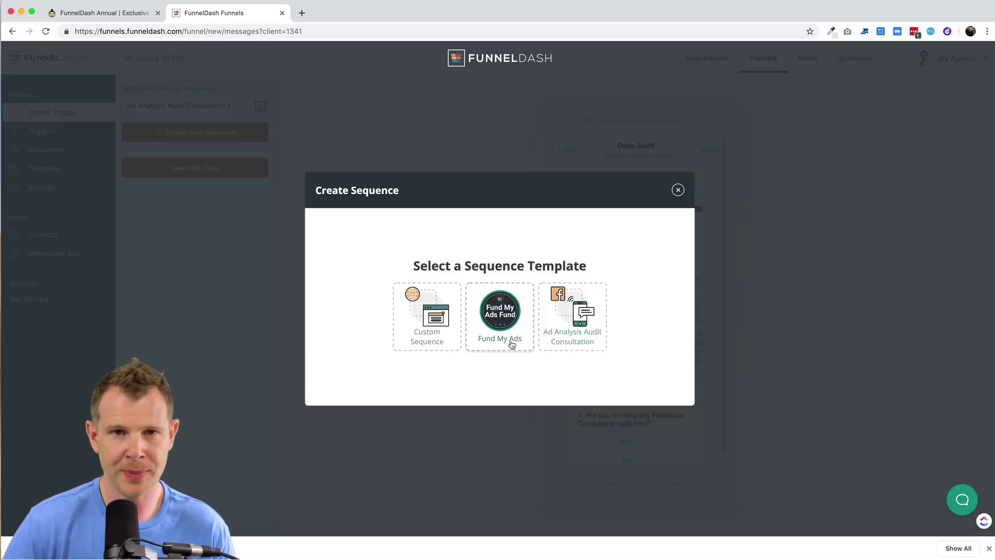
pyautogui.click(679, 190)
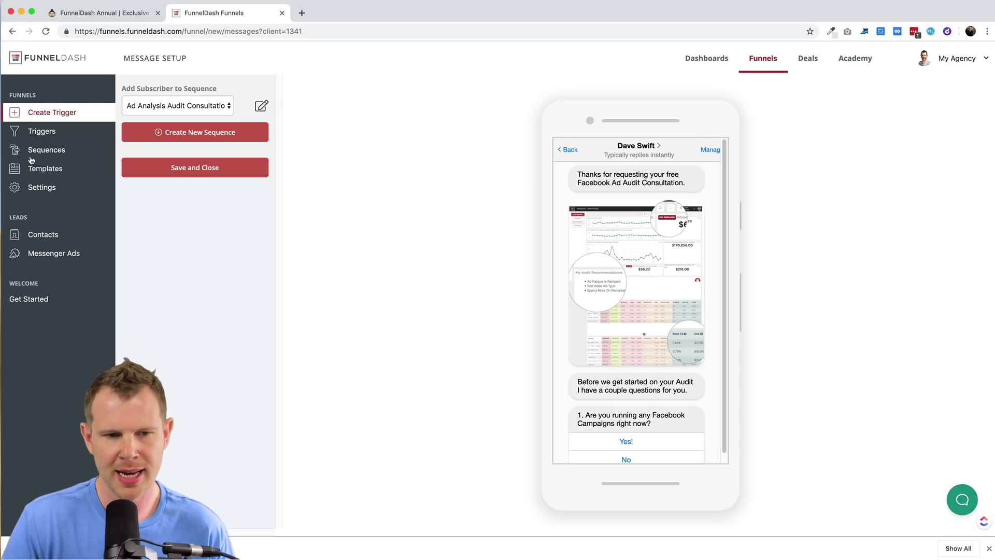
pyautogui.click(48, 151)
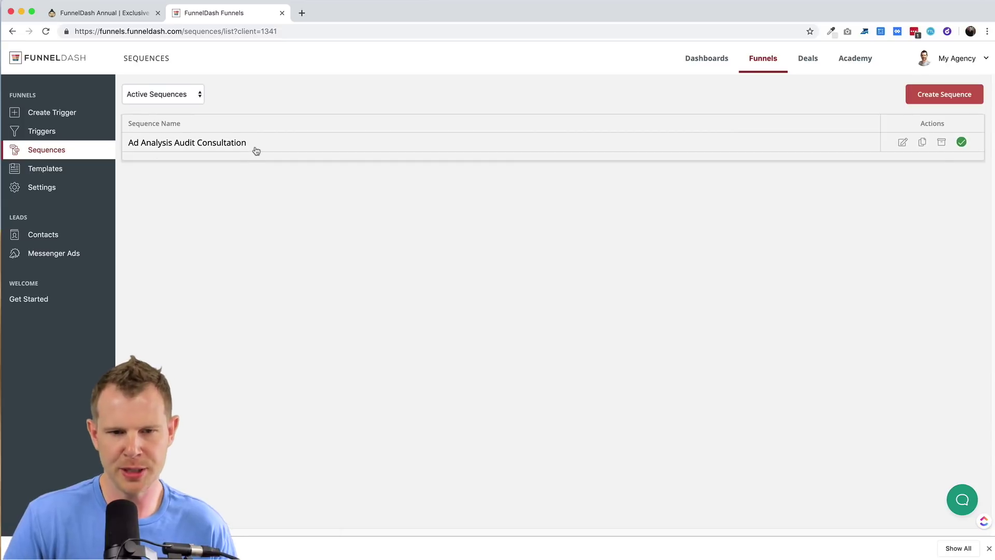
pyautogui.click(582, 150)
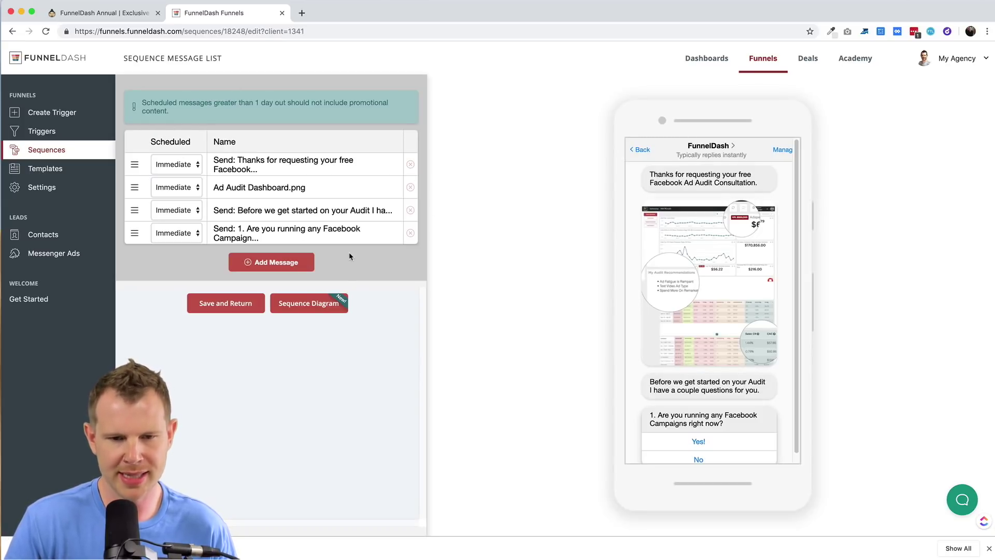
# Show the sequence as a diagram and review the Schedule Now! button's actions
pyautogui.click(315, 305)
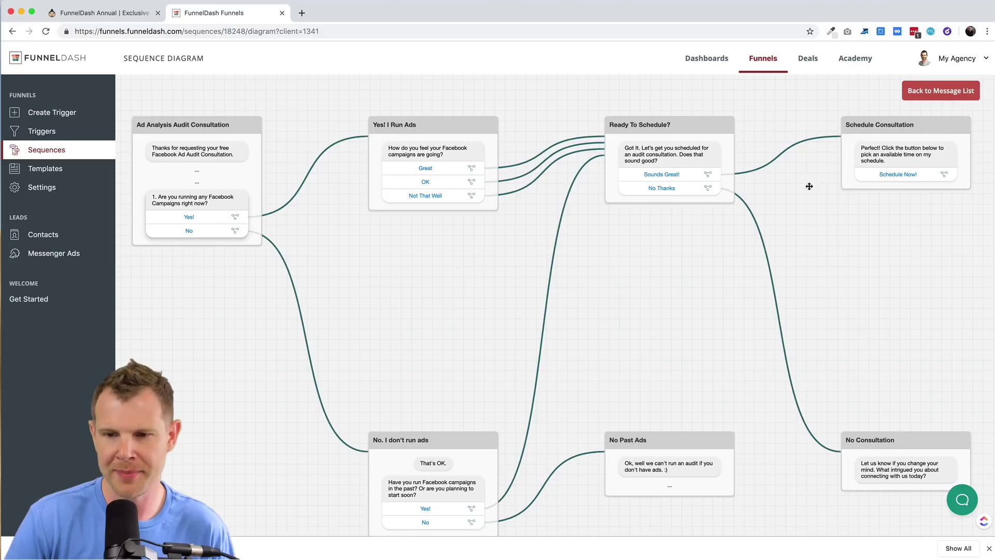
pyautogui.click(944, 175)
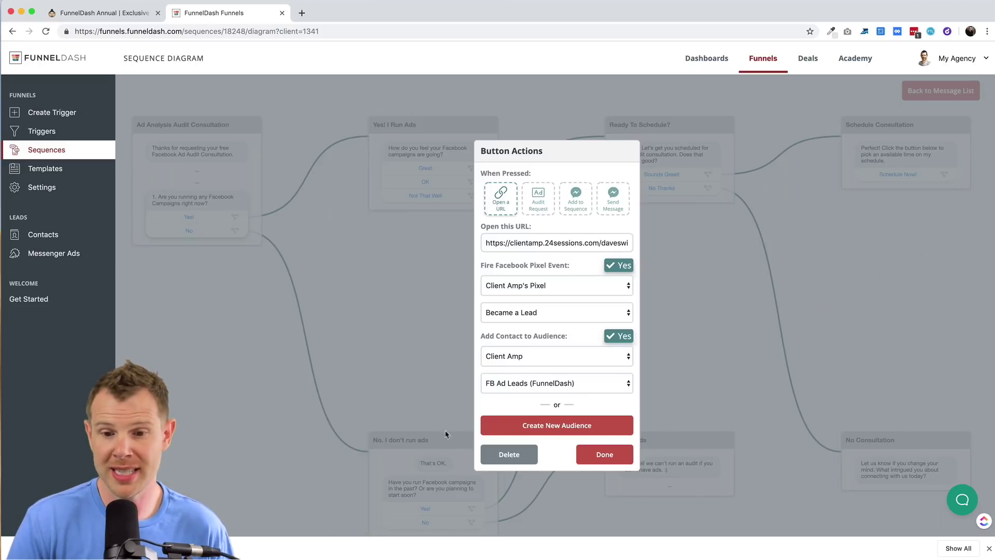
pyautogui.click(602, 458)
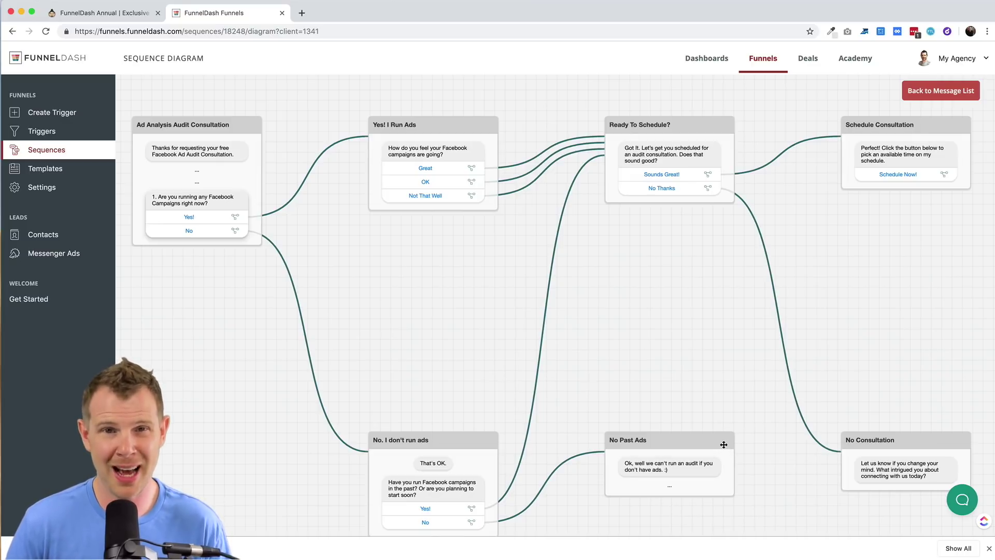
# Browse the sequence templates, then go to Client Amp's Messenger Ads page
pyautogui.click(45, 168)
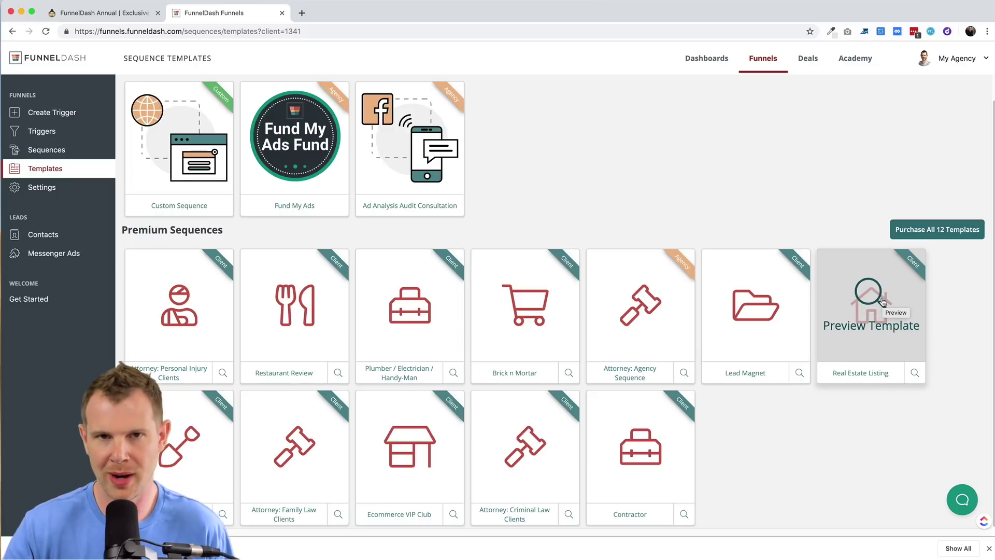
pyautogui.click(89, 256)
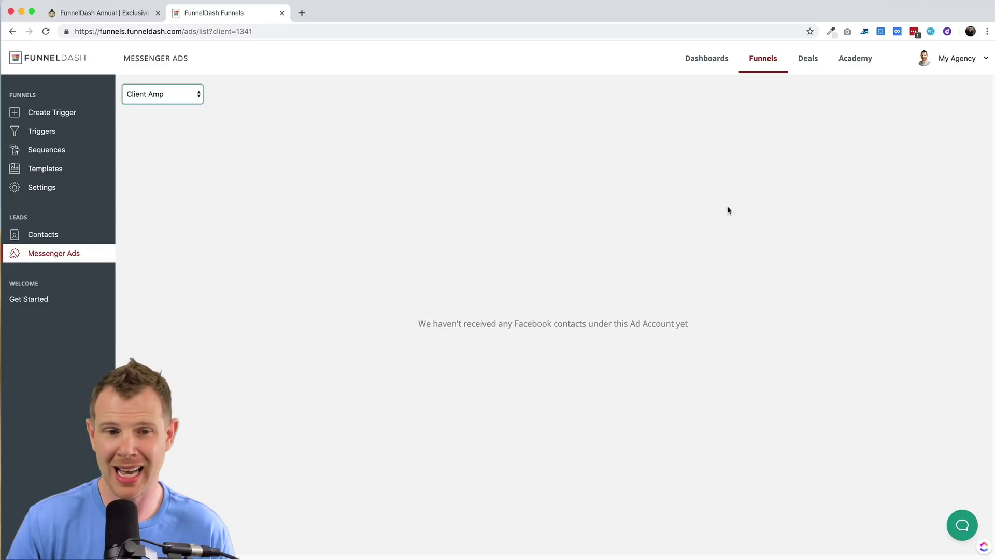
# Check the captured Contacts list, then return to the Messenger Ads page
pyautogui.click(39, 236)
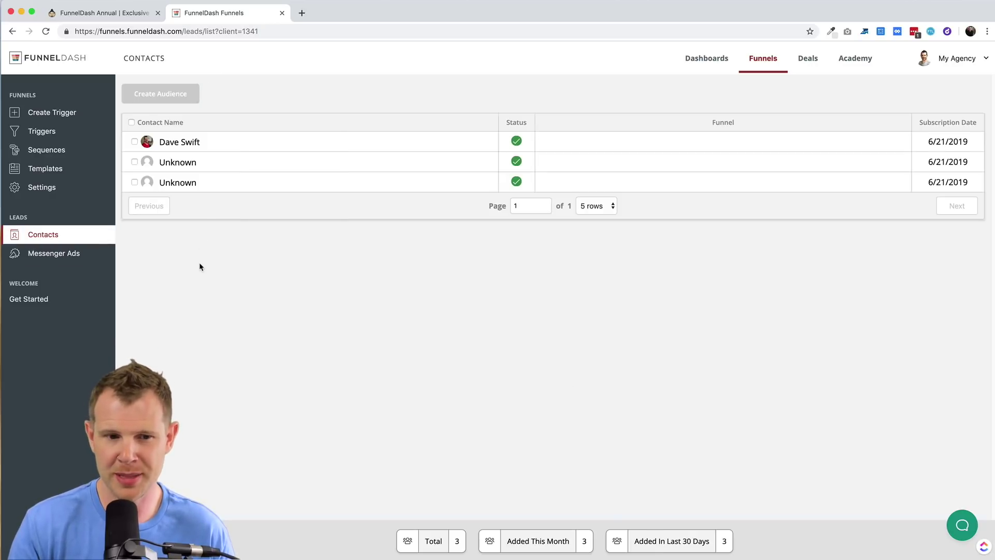
pyautogui.click(57, 253)
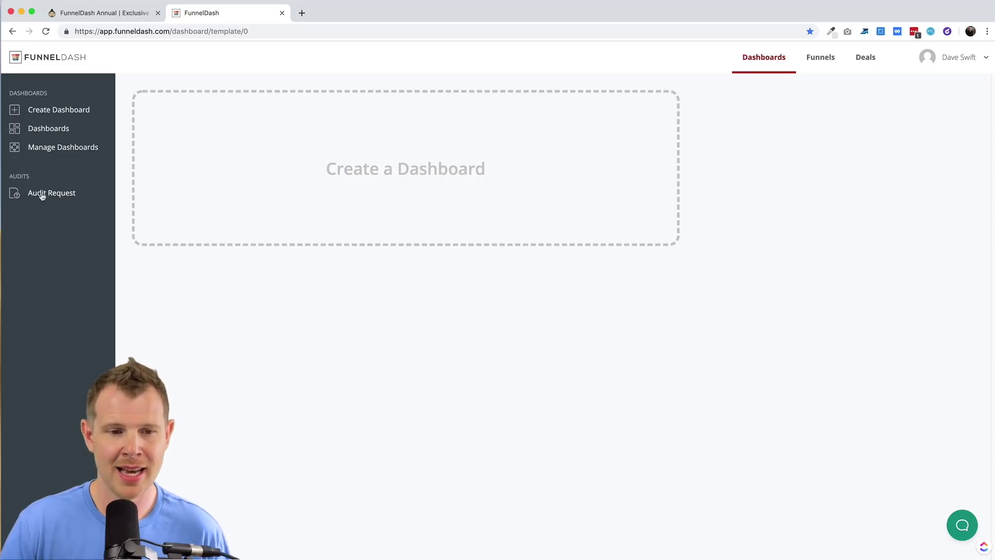
# Open Audit Request, select the shareable account-request link, and close the previewed request window
pyautogui.click(20, 189)
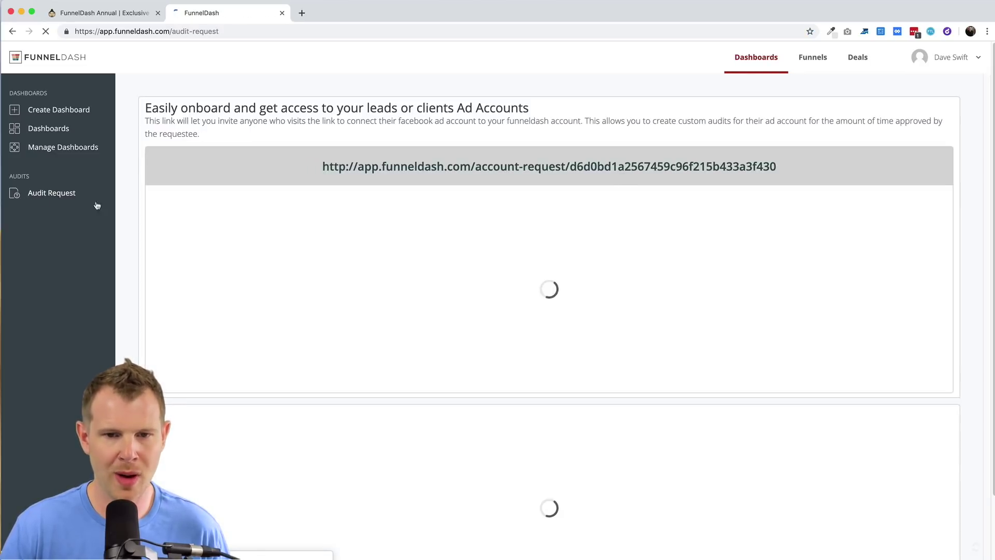
pyautogui.click(679, 181)
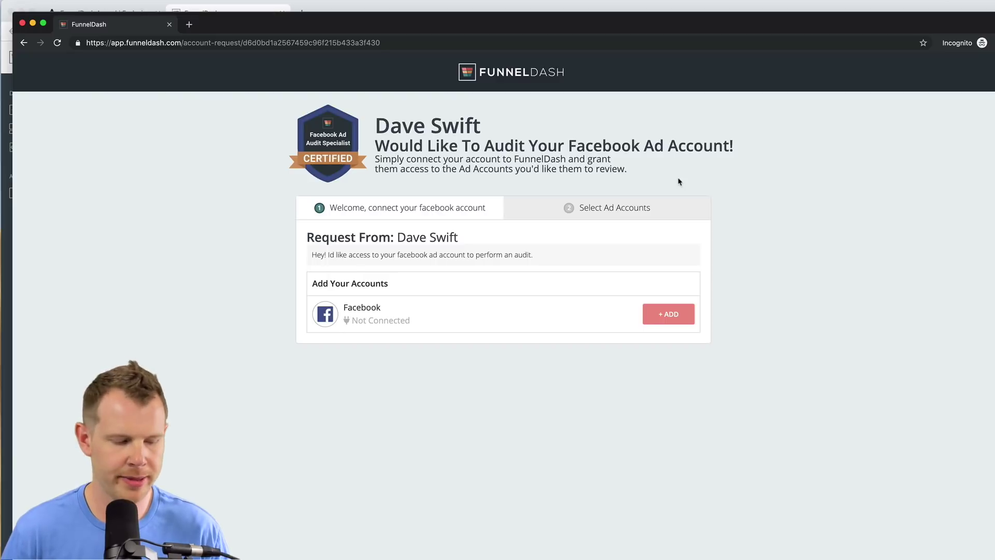
pyautogui.press('super+w')
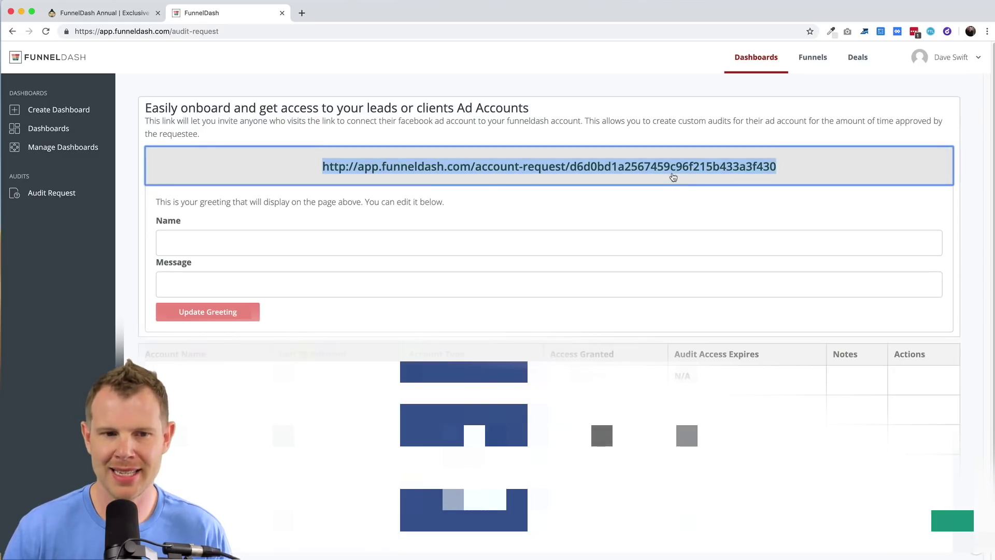
# Create an audit dashboard titled 'Client Amp' on the Client Amp ad account with a light peach icon
pyautogui.click(54, 111)
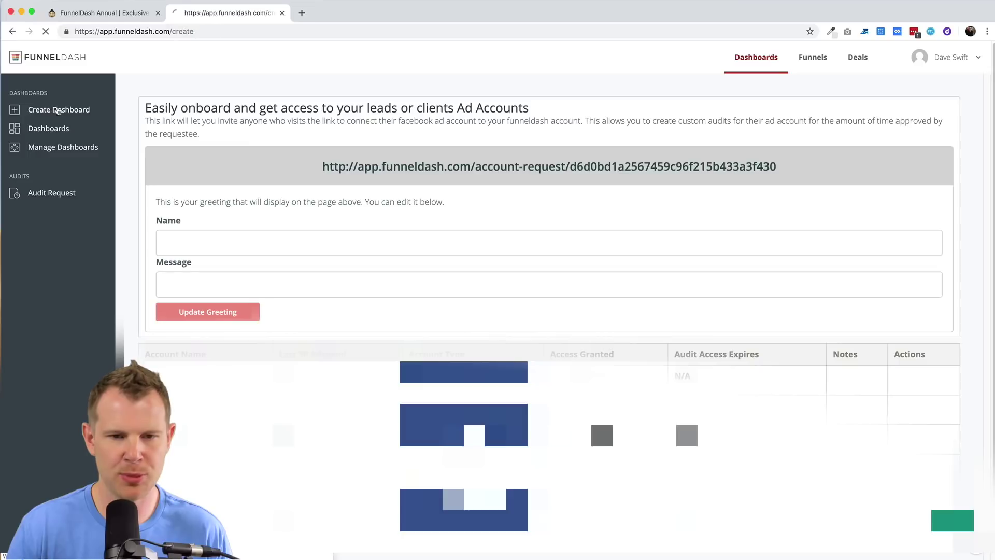
pyautogui.tripleClick(182, 127)
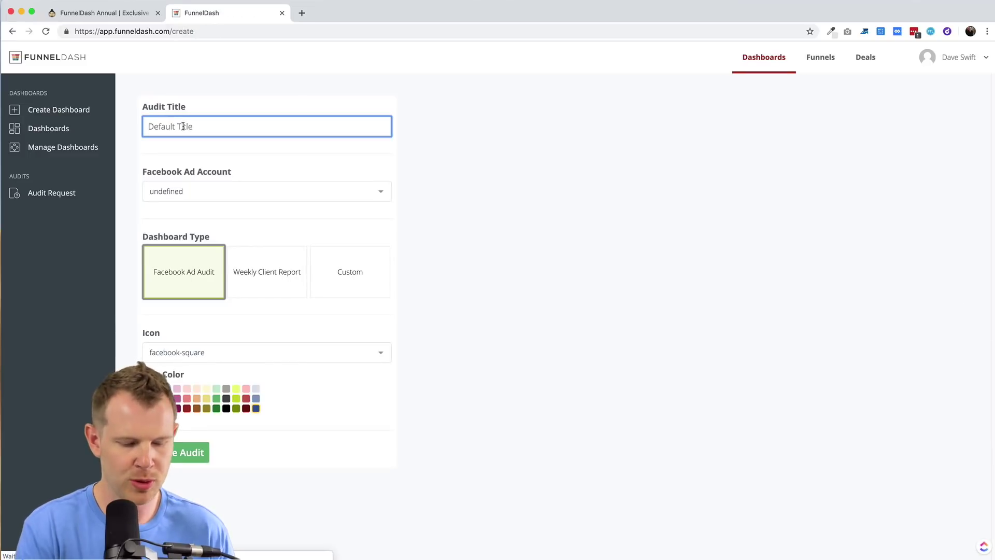
pyautogui.write('Client Amp')
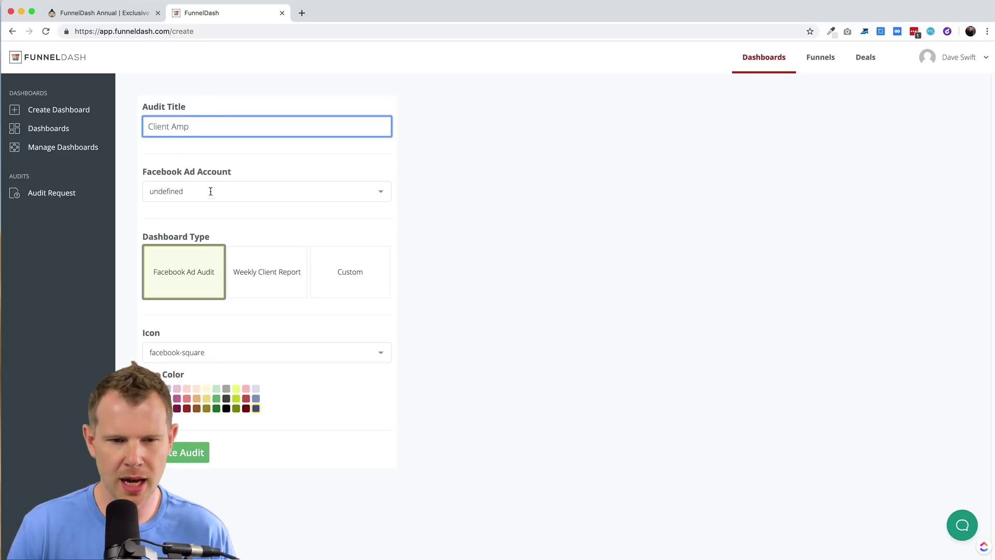
pyautogui.click(380, 198)
pyautogui.click(223, 237)
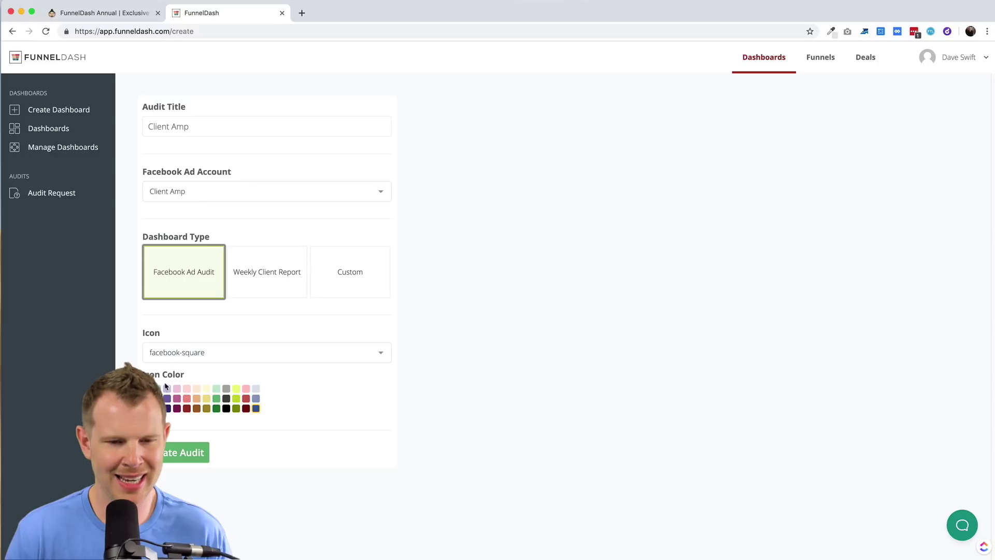
pyautogui.click(187, 389)
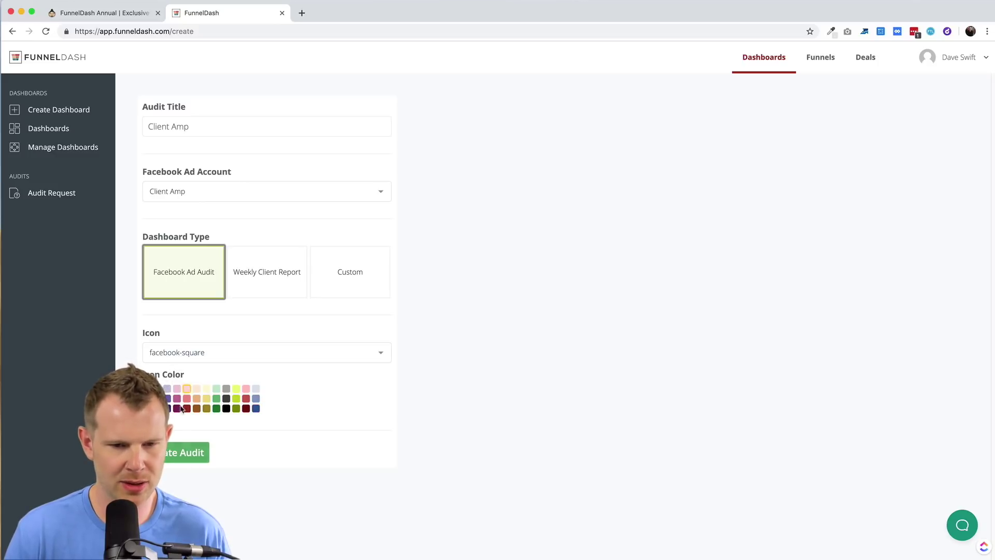
pyautogui.click(189, 470)
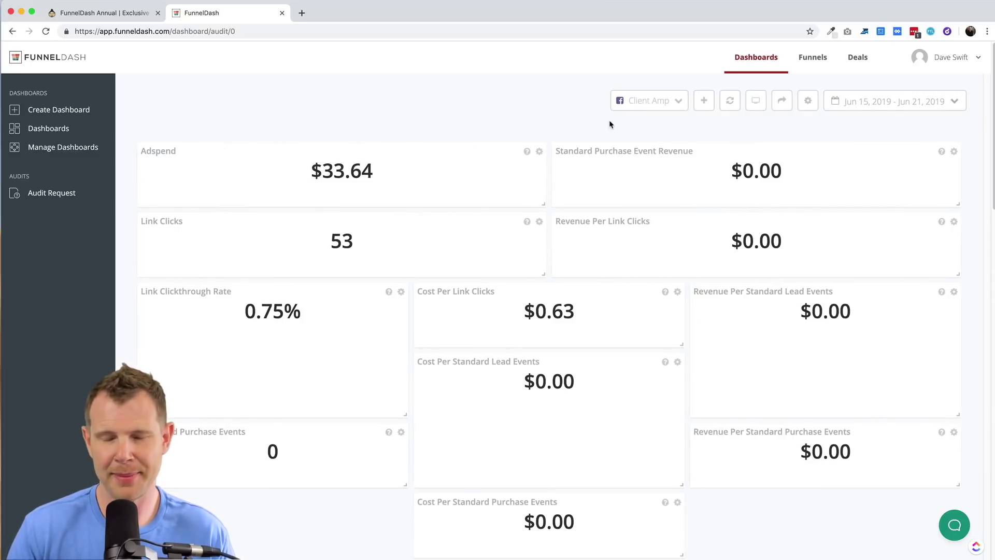
# Widen the Adspend card to the full dashboard width
pyautogui.scroll(-2, 581, 323)
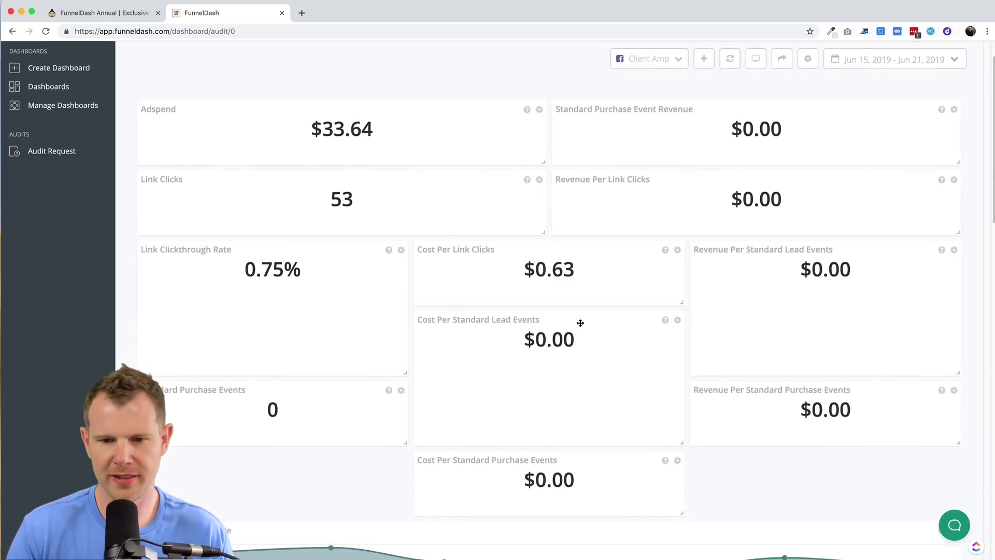
pyautogui.scroll(-3, 583, 325)
pyautogui.scroll(5, 588, 322)
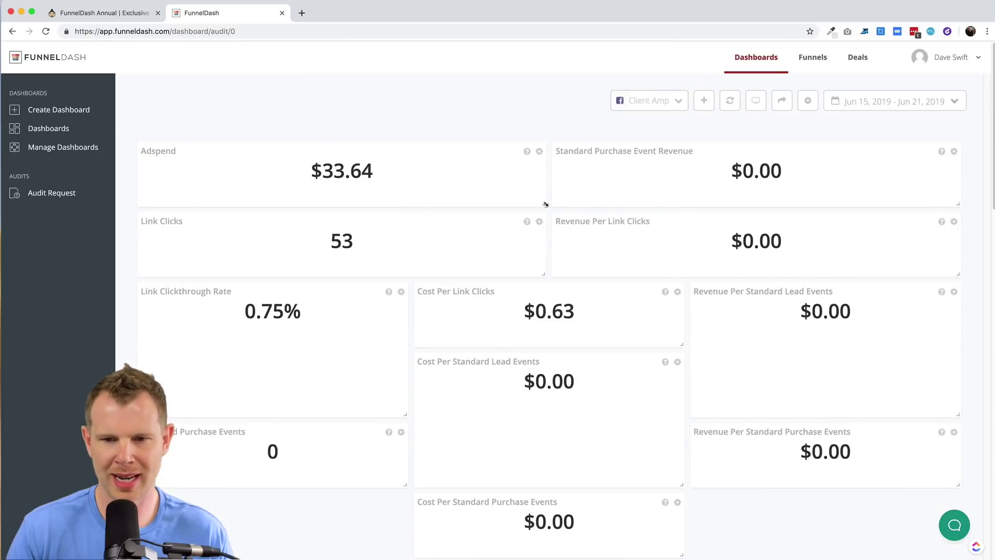
pyautogui.moveTo(545, 204); pyautogui.dragTo(955, 282)
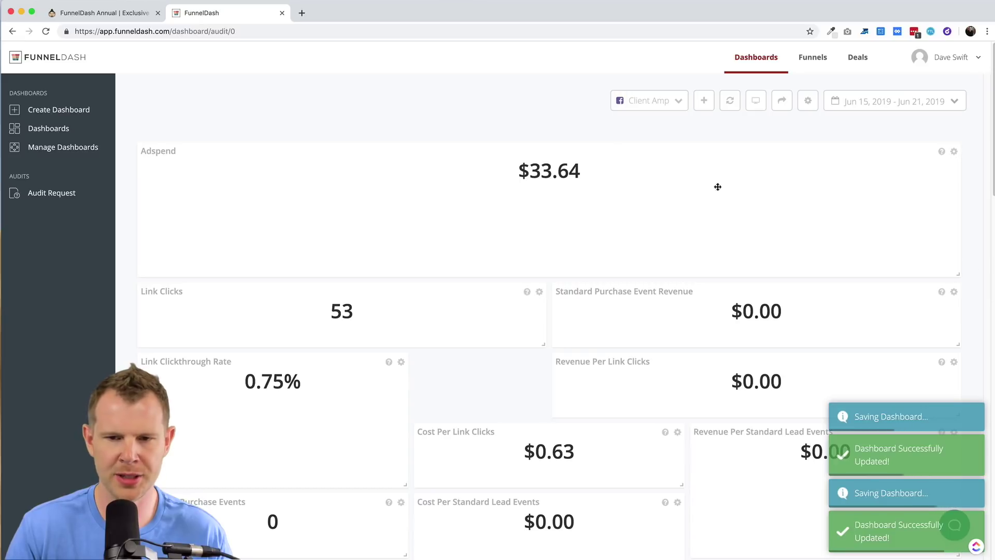
# Change the Standard Purchase Event Revenue card's main metric to Standard Initiate Checkout Events
pyautogui.scroll(-2, 901, 193)
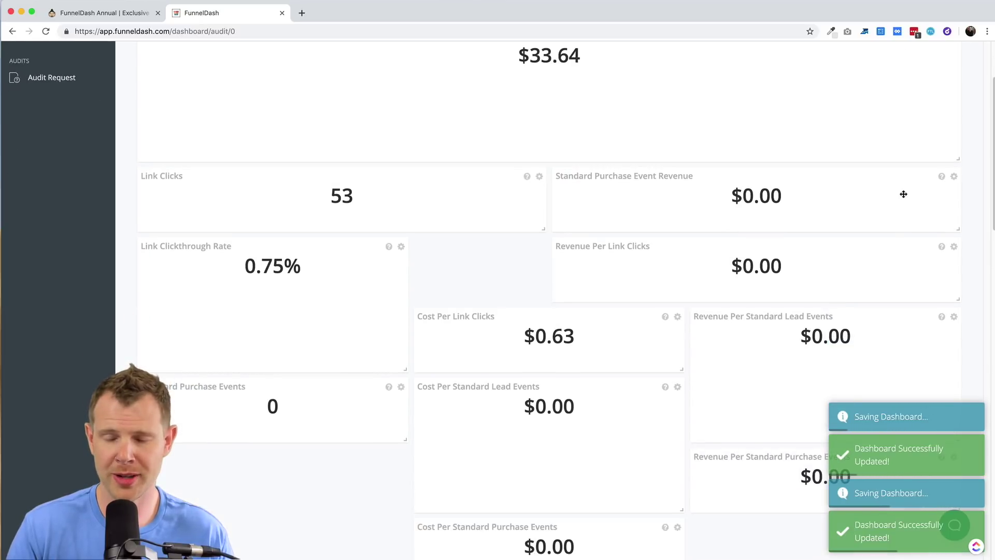
pyautogui.click(954, 177)
pyautogui.click(423, 230)
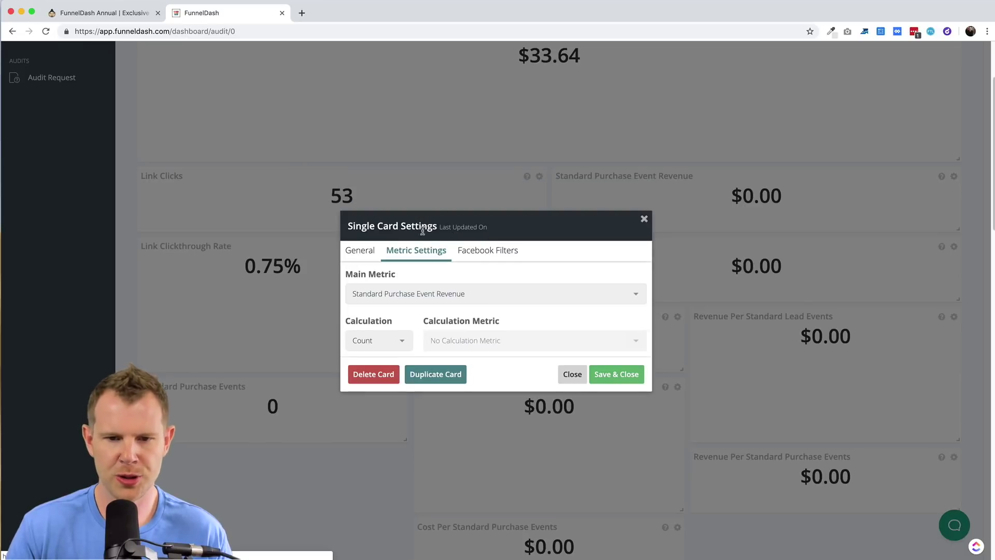
pyautogui.click(480, 295)
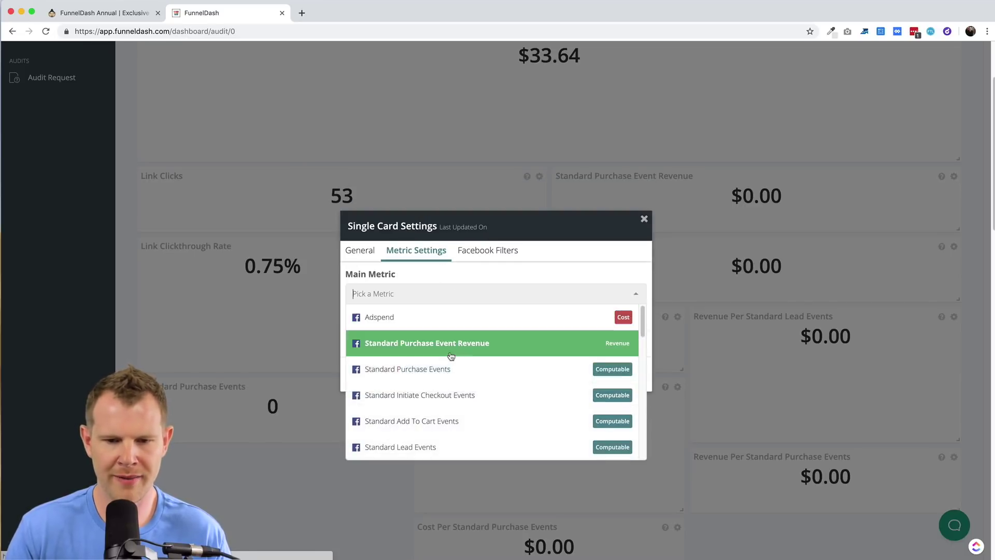
pyautogui.click(466, 407)
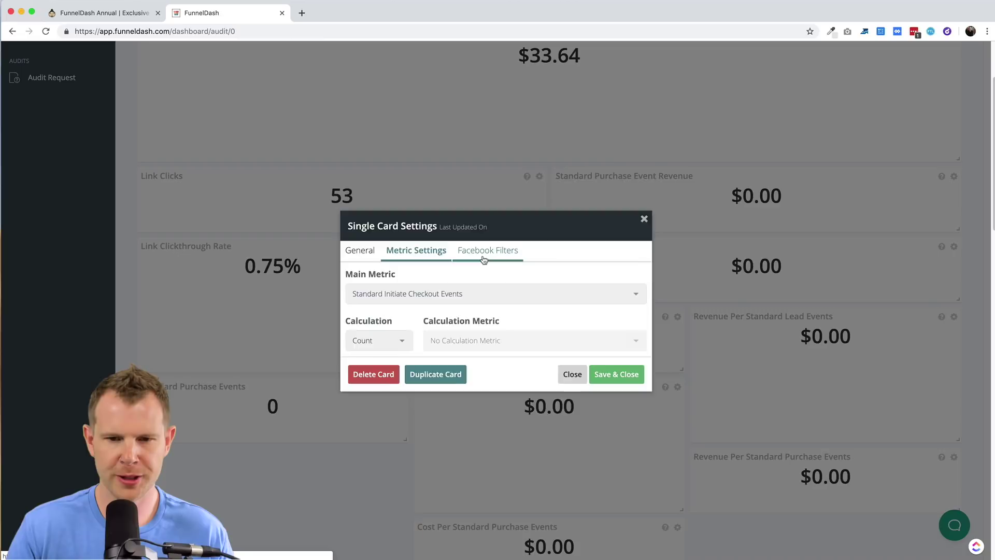
pyautogui.click(484, 258)
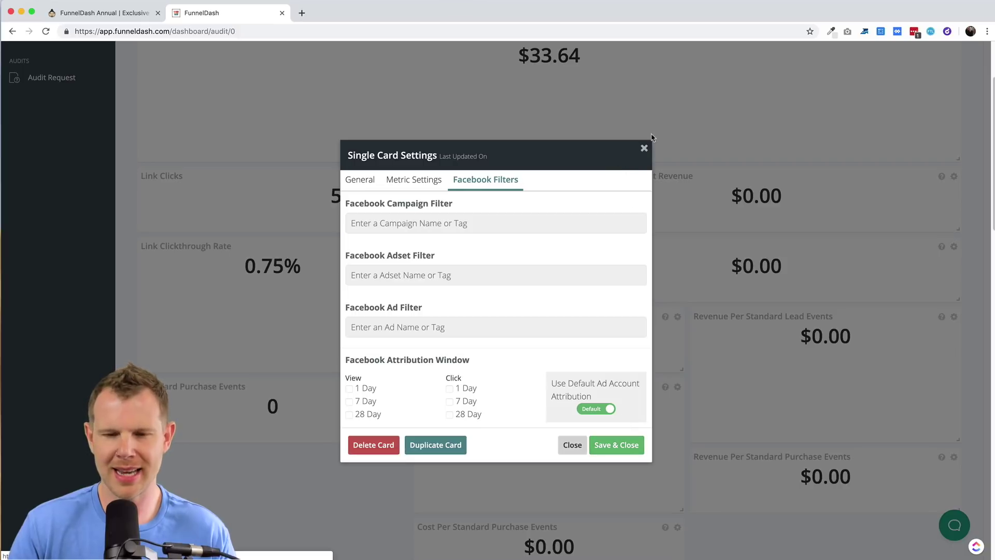
pyautogui.click(643, 149)
# Shrink the Adspend card back to half width, leaving the ad account unchanged
pyautogui.scroll(3, 596, 239)
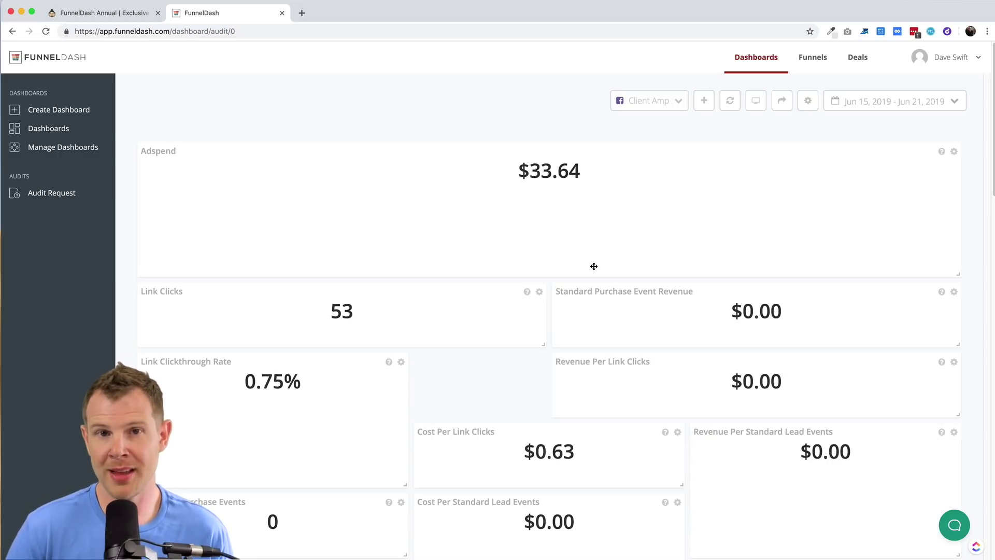
pyautogui.scroll(-10, 589, 276)
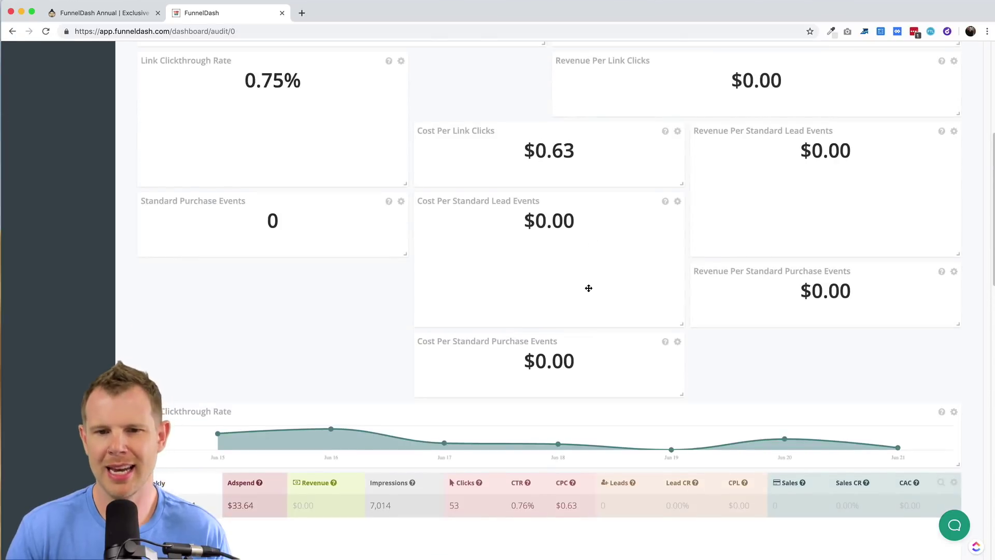
pyautogui.scroll(-8, 589, 289)
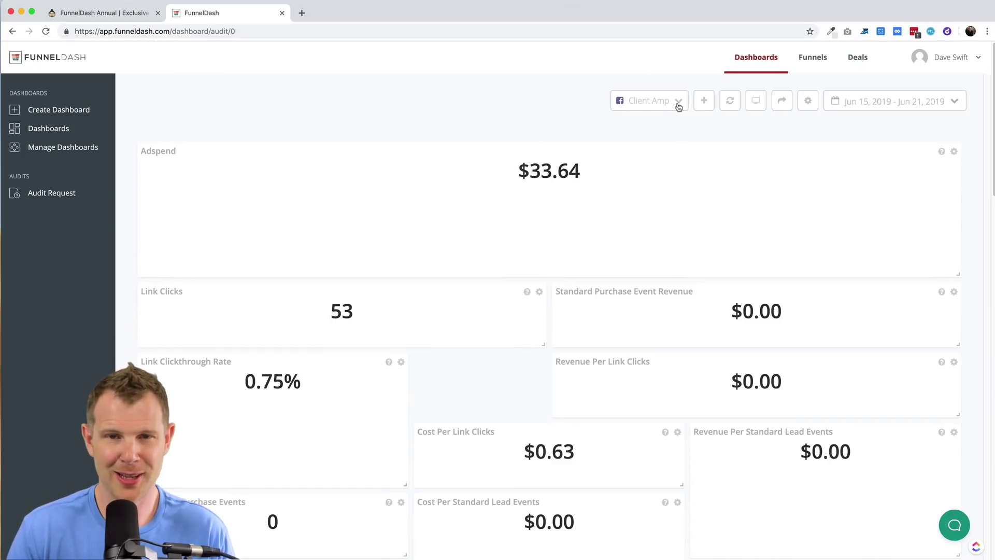
pyautogui.click(678, 105)
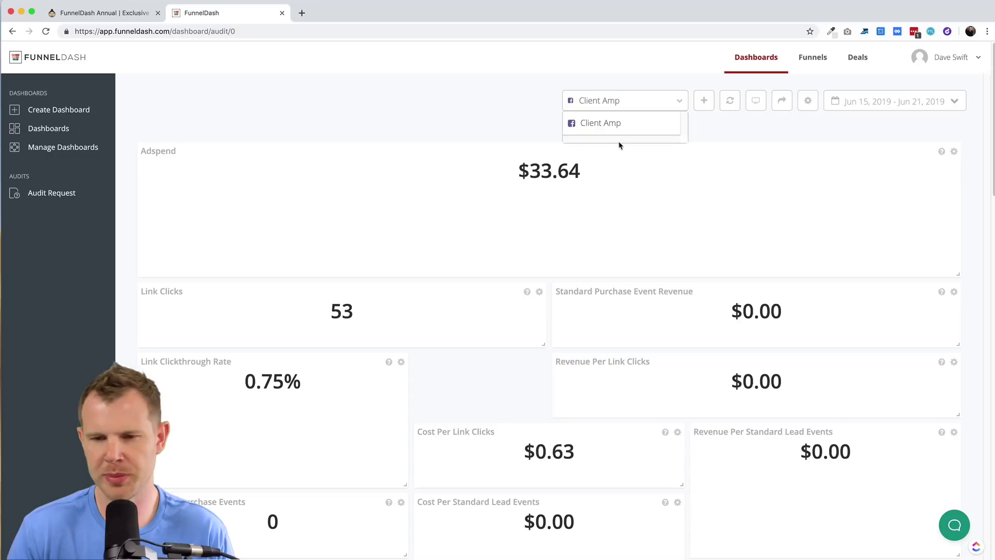
pyautogui.click(745, 123)
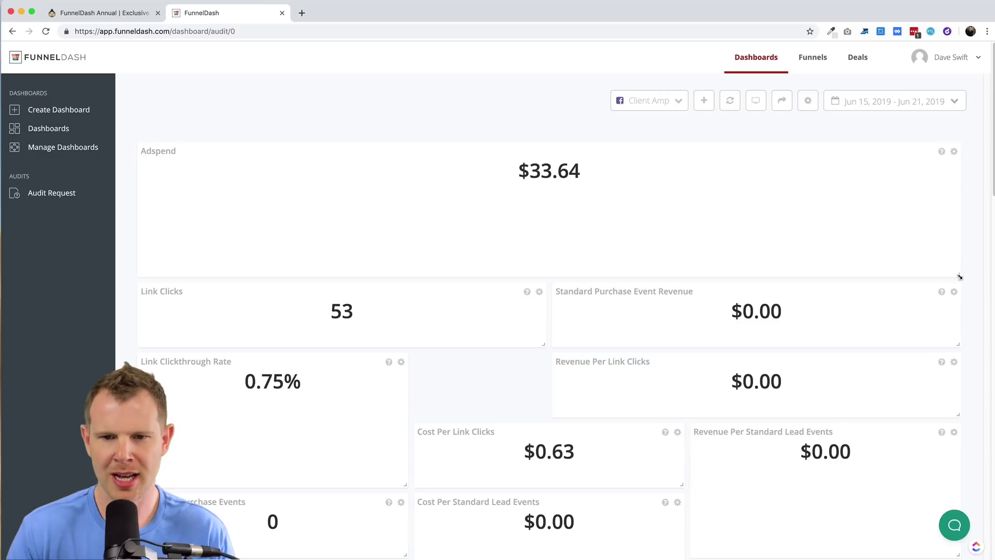
pyautogui.moveTo(959, 277); pyautogui.dragTo(539, 275)
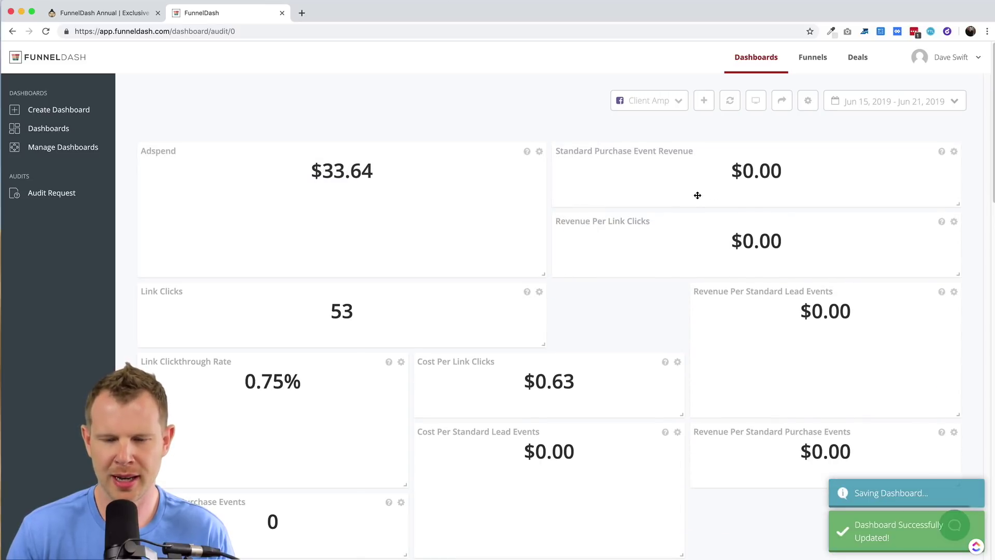
# Add a Client Amp card with Standard Purchase Event Revenue as its main metric
pyautogui.click(705, 103)
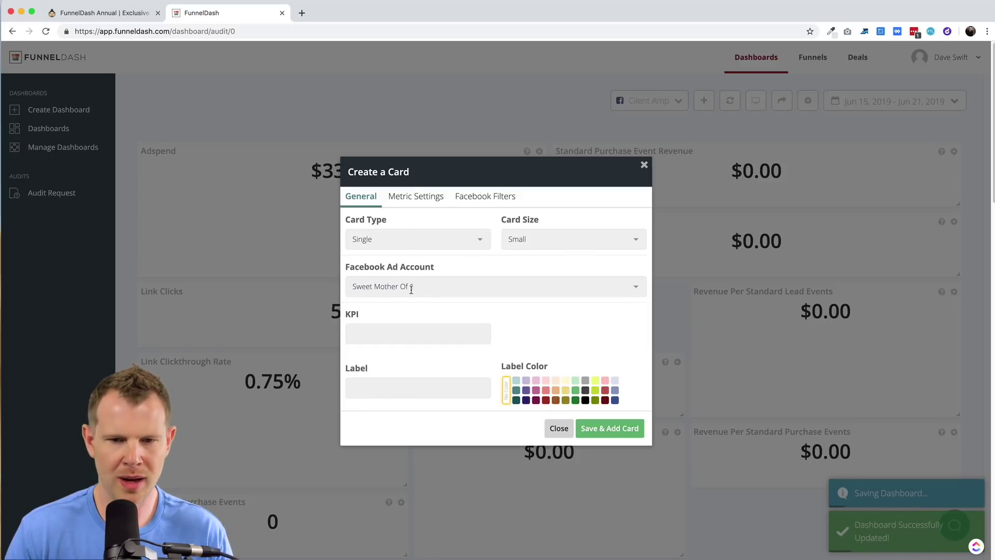
pyautogui.click(637, 286)
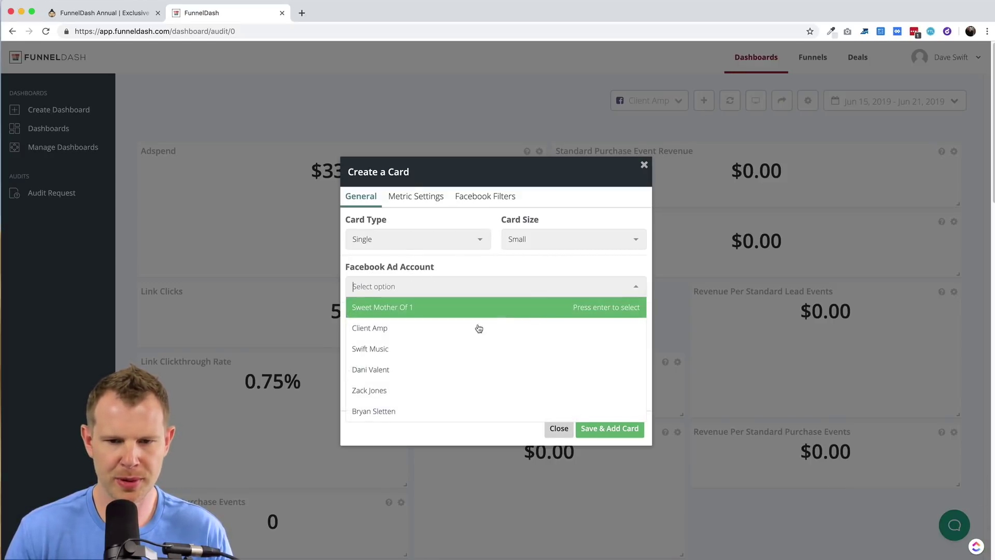
pyautogui.click(456, 330)
pyautogui.click(403, 197)
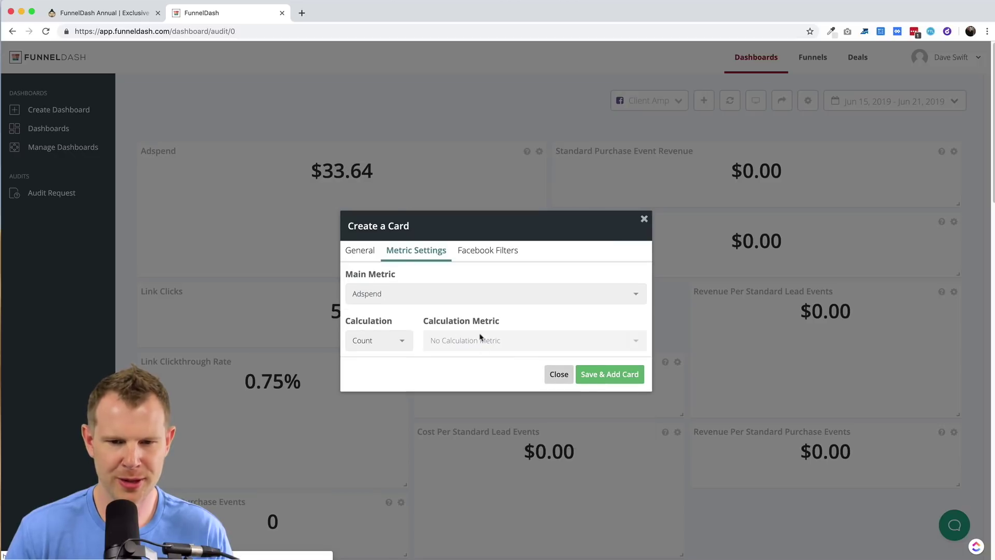
pyautogui.click(442, 300)
pyautogui.click(442, 352)
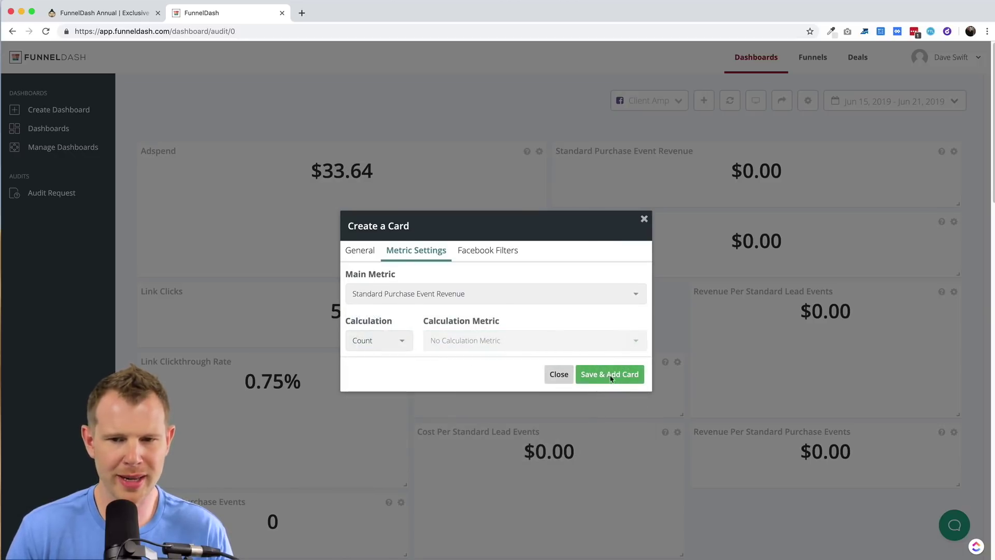
pyautogui.click(608, 375)
# Place the revenue card in the top-right slot, enlarge it, and refresh all cards
pyautogui.moveTo(648, 190); pyautogui.dragTo(684, 240)
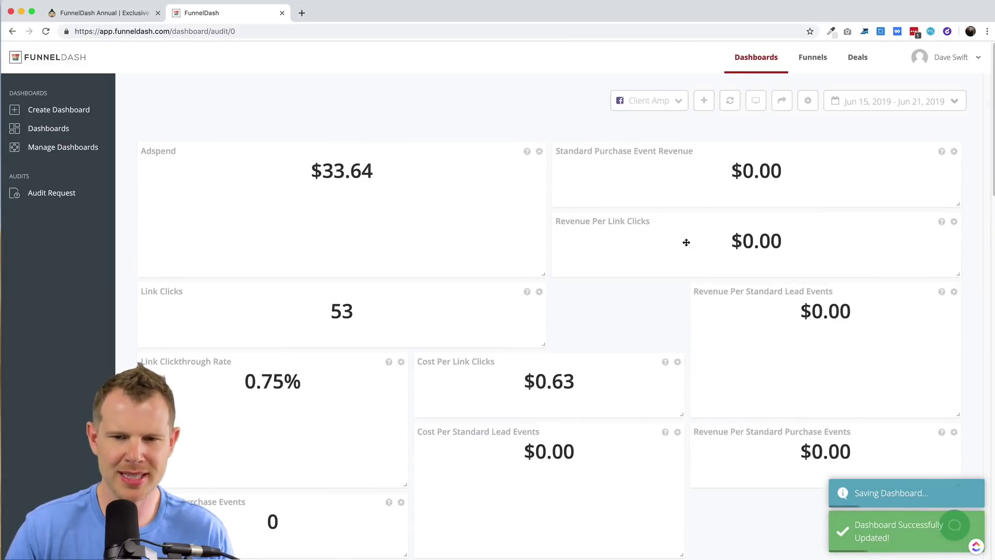
pyautogui.moveTo(652, 191); pyautogui.dragTo(732, 220)
pyautogui.moveTo(668, 220); pyautogui.dragTo(669, 156)
pyautogui.moveTo(821, 205); pyautogui.dragTo(969, 263)
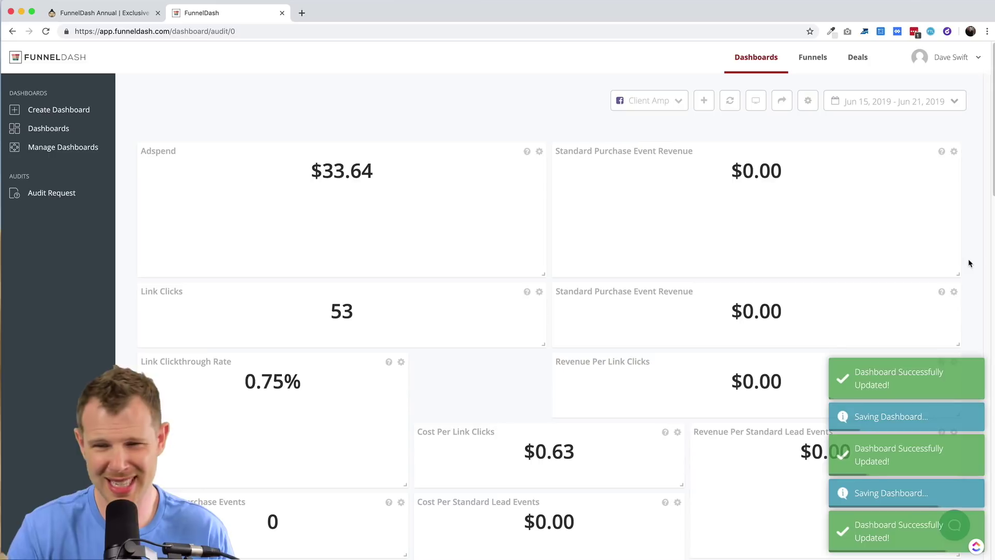
pyautogui.click(728, 102)
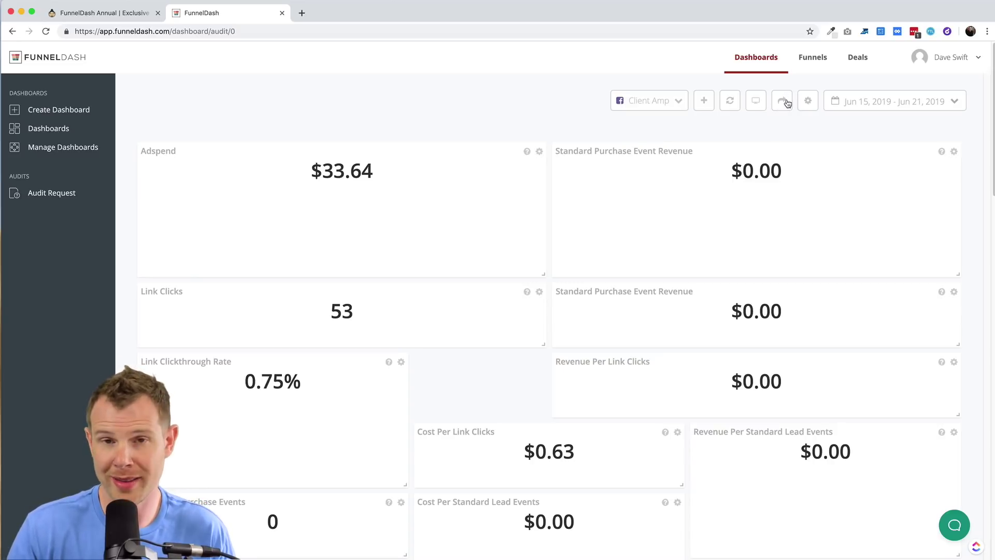
# Generate and copy a private share link expiring in 7 days, then close the dialog
pyautogui.click(784, 105)
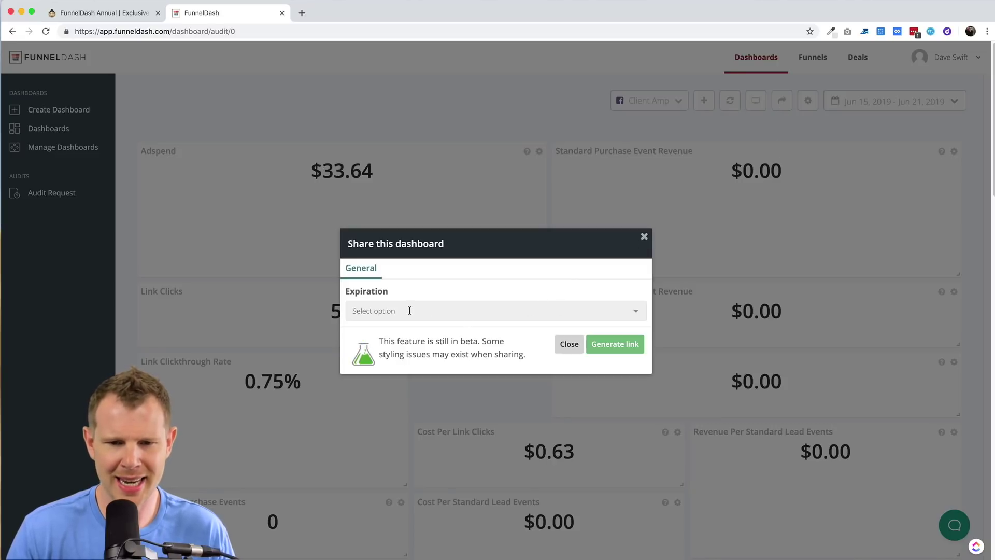
pyautogui.click(635, 314)
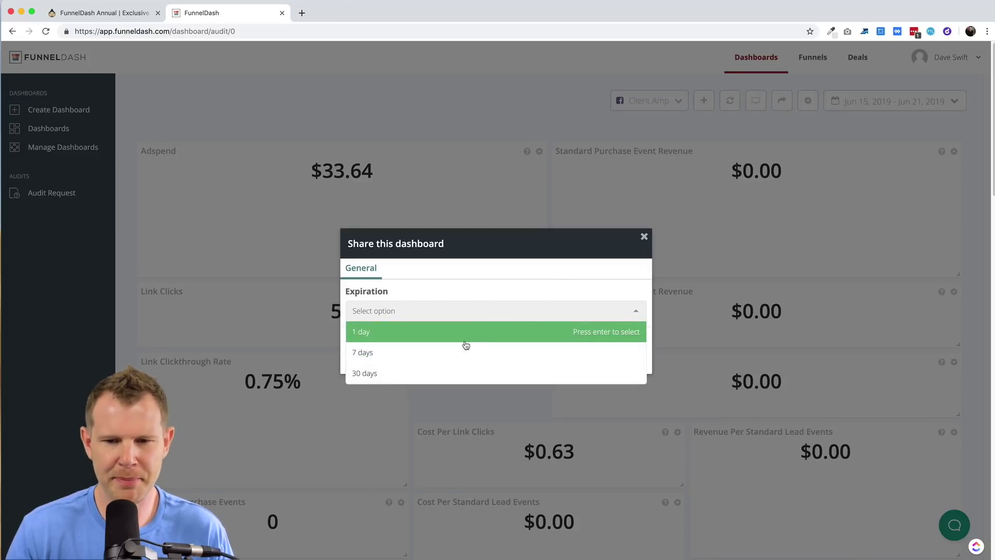
pyautogui.click(493, 288)
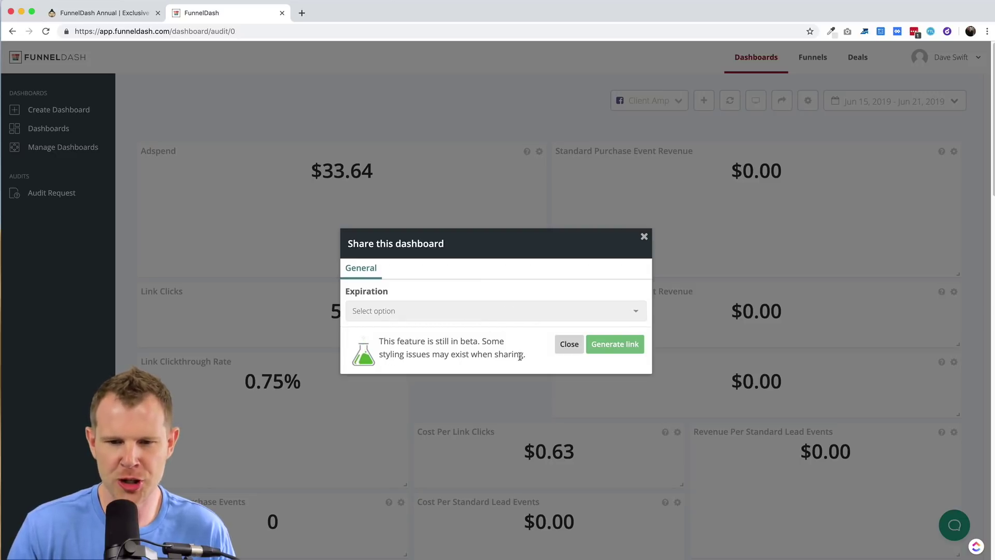
pyautogui.click(636, 314)
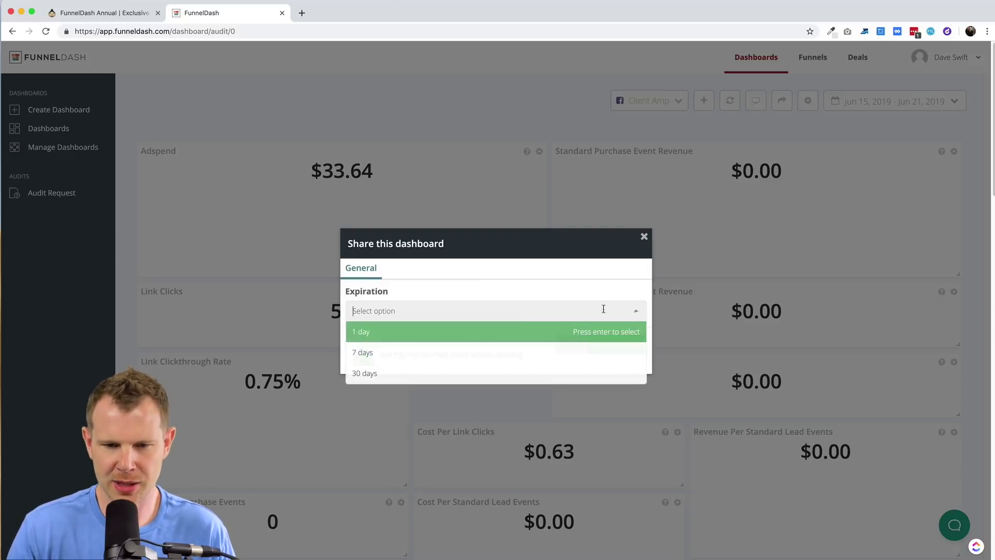
pyautogui.click(425, 351)
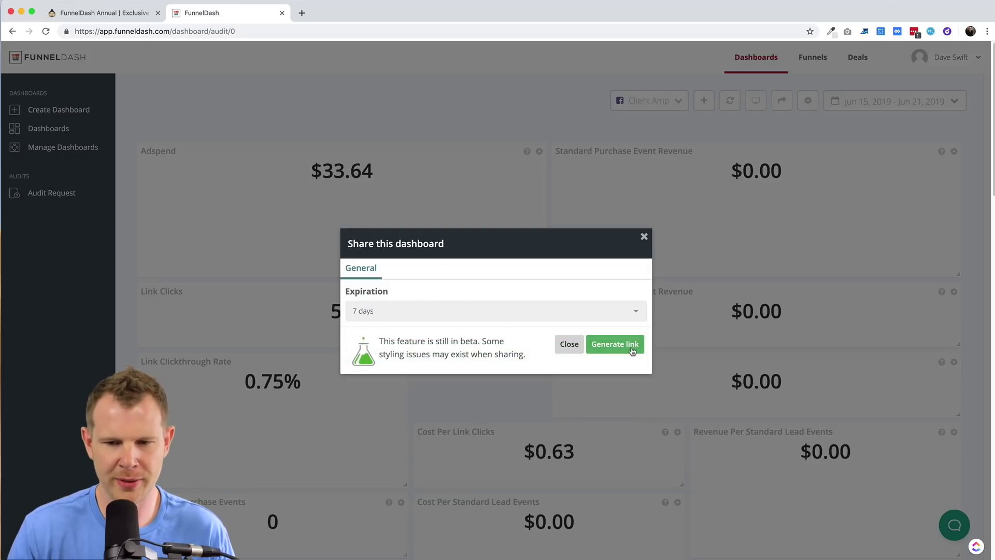
pyautogui.click(615, 344)
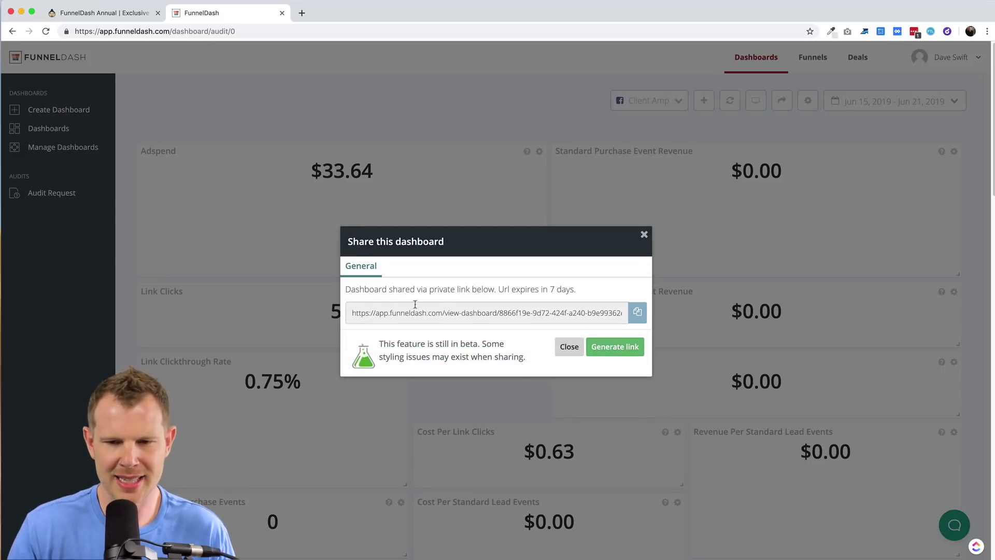
pyautogui.click(637, 312)
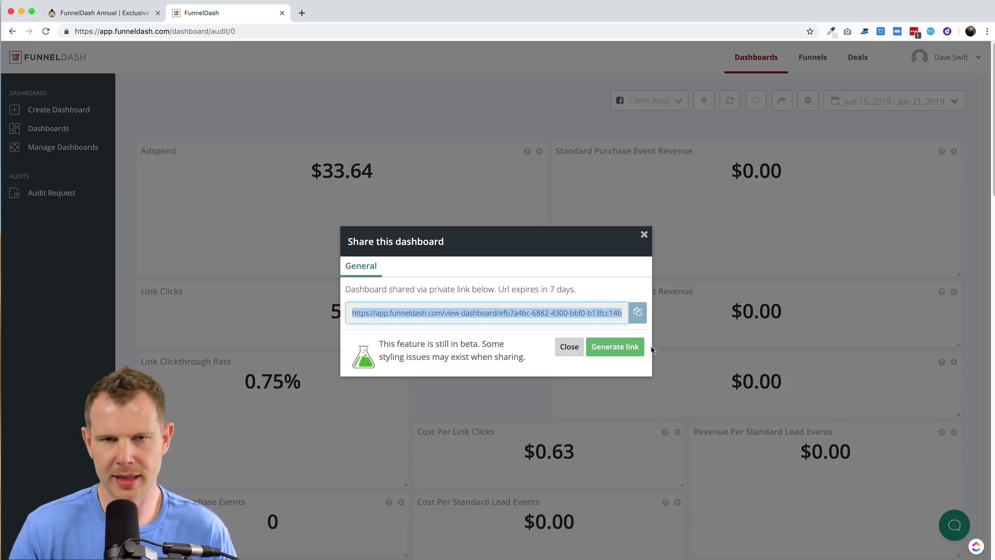
pyautogui.click(643, 236)
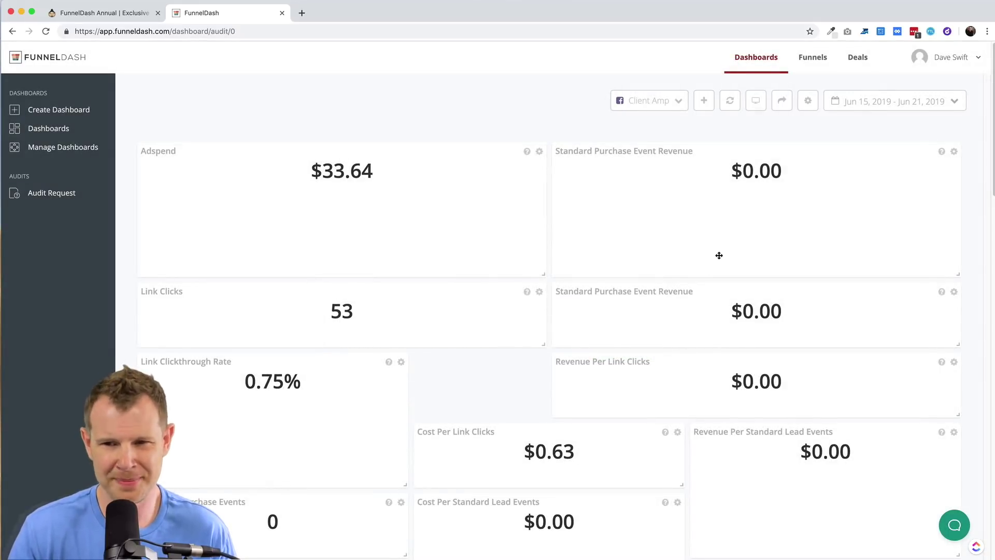
# Leave the dashboard settings unchanged and switch the date range to Last 14 Days
pyautogui.click(811, 103)
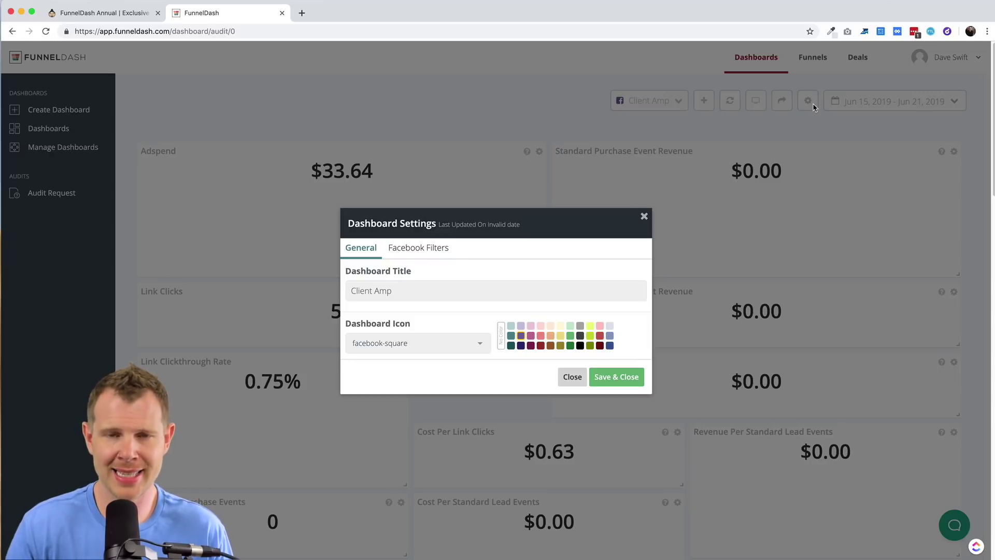
pyautogui.click(644, 216)
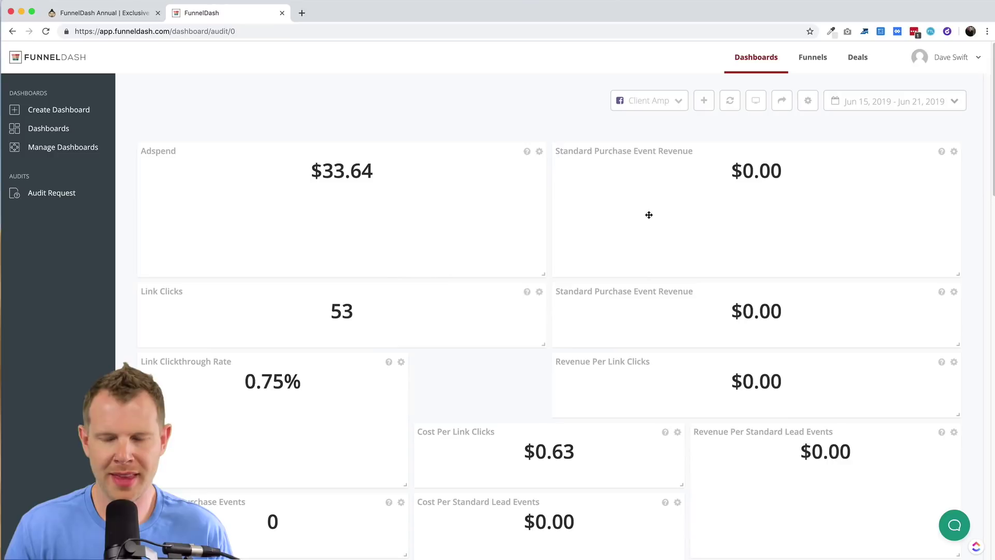
pyautogui.click(954, 103)
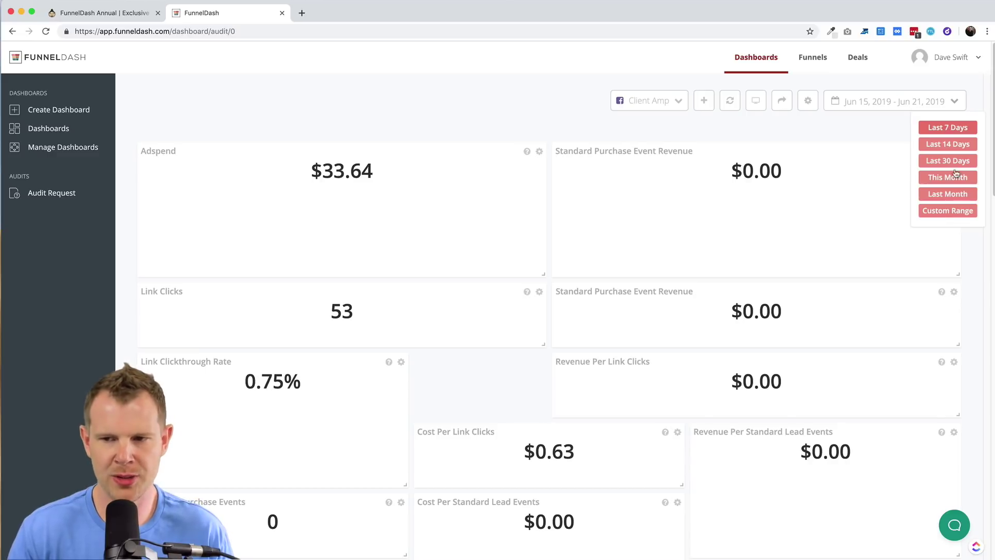
pyautogui.click(948, 144)
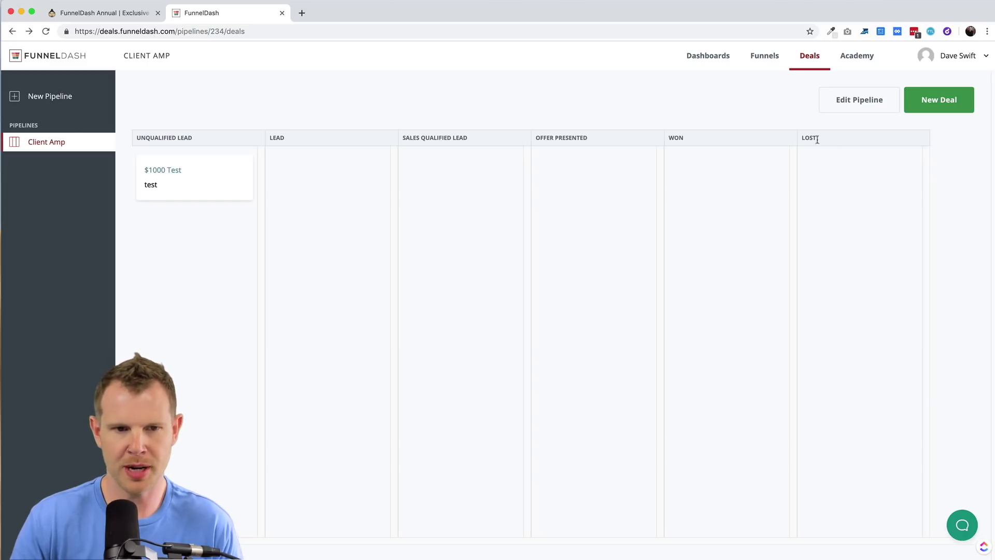
# Drag the $1000 Test deal from Unqualified Lead toward the Lead stage
pyautogui.moveTo(160, 182); pyautogui.dragTo(172, 137)
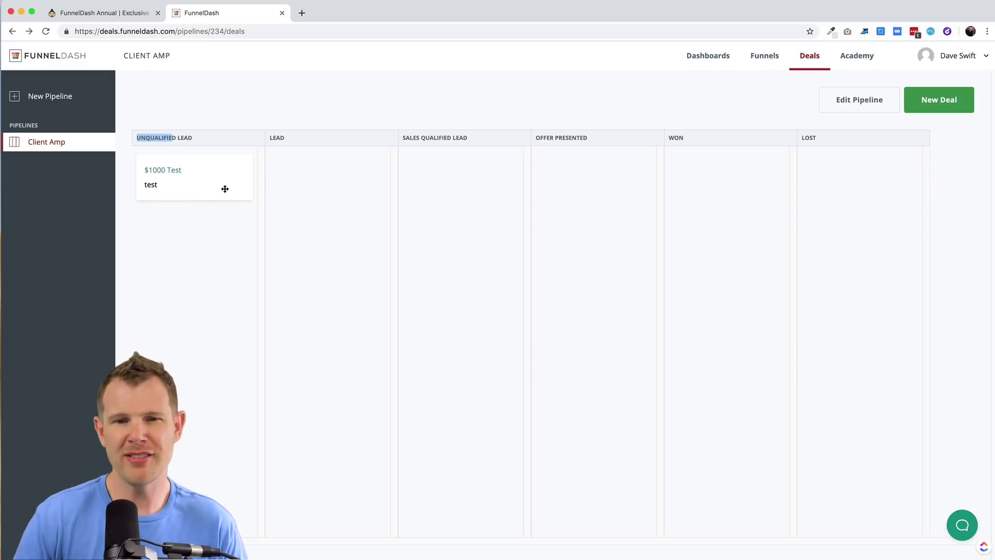
# Begin a new deal, touching the deal and contact name fields, then cancel it
pyautogui.click(924, 109)
pyautogui.click(468, 157)
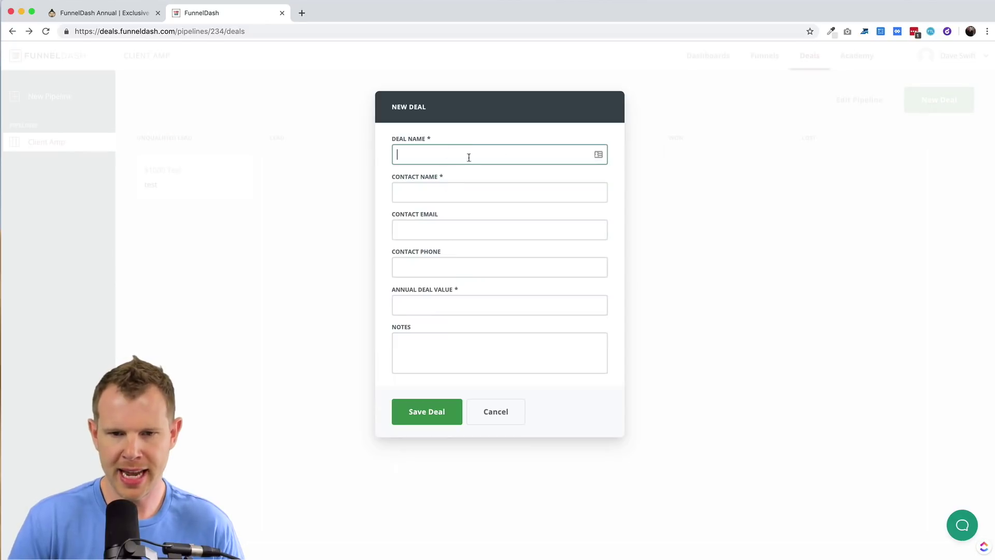
pyautogui.click(419, 187)
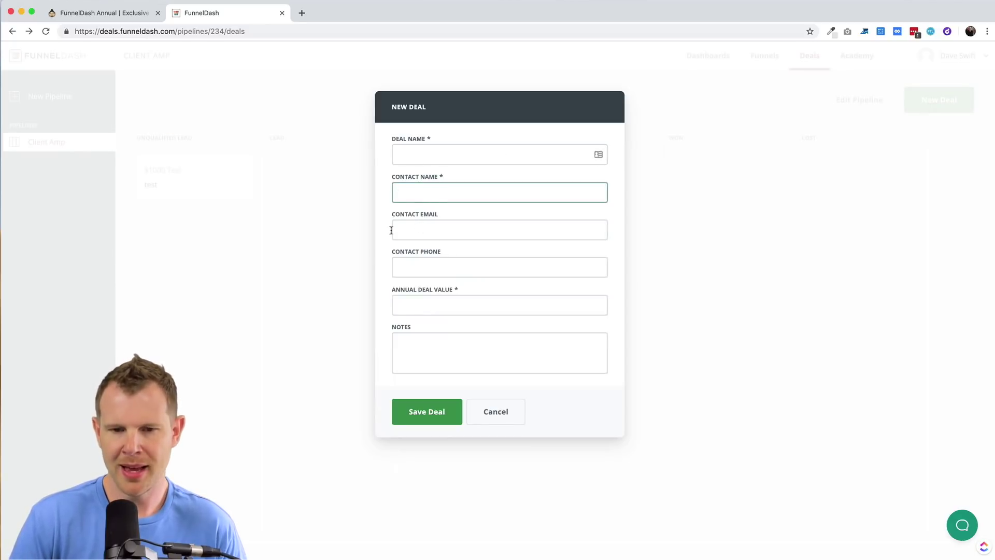
pyautogui.click(512, 410)
# Drag the $1000 Test deal toward Offer Presented, inspect it, then go to FunnelDash Academy
pyautogui.moveTo(173, 178); pyautogui.dragTo(226, 182)
pyautogui.click(162, 171)
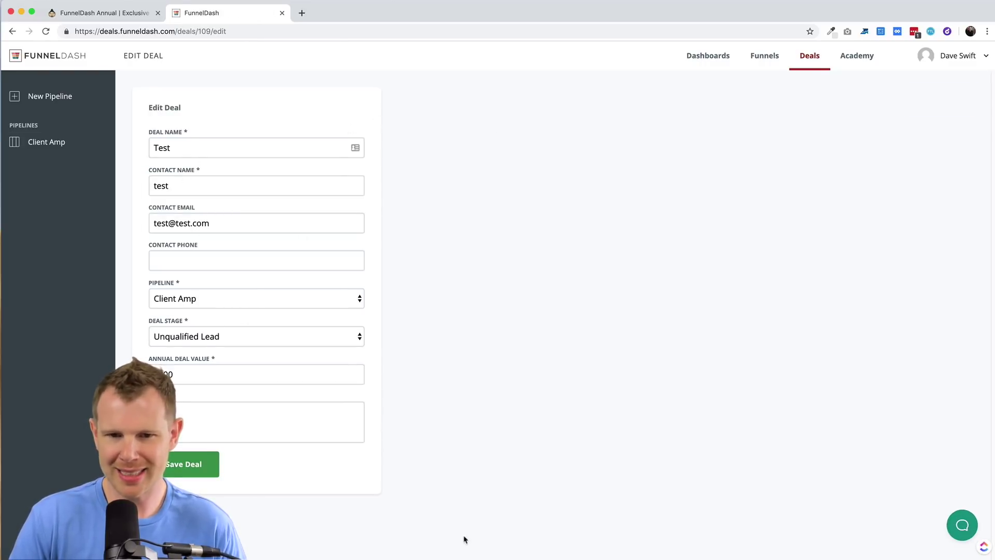
pyautogui.click(36, 143)
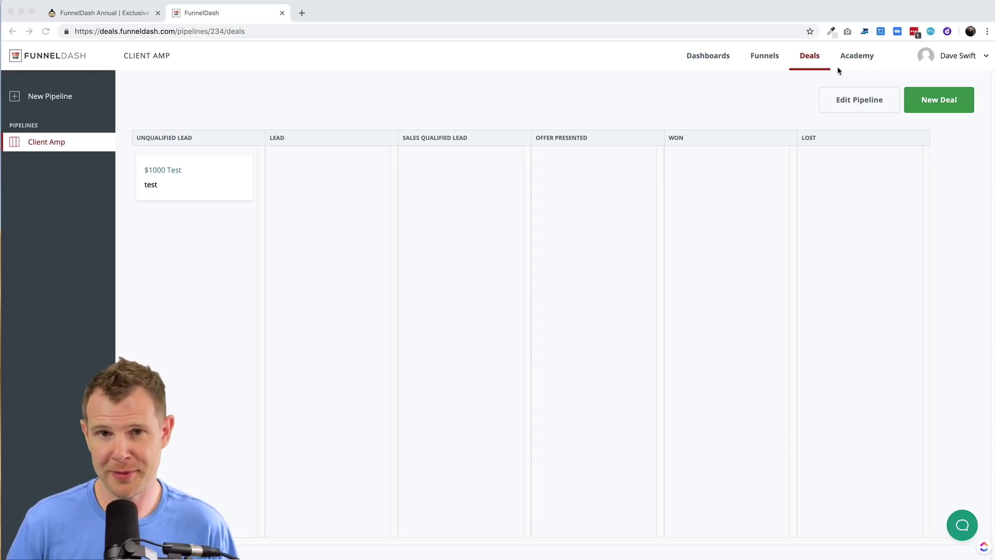
pyautogui.click(853, 57)
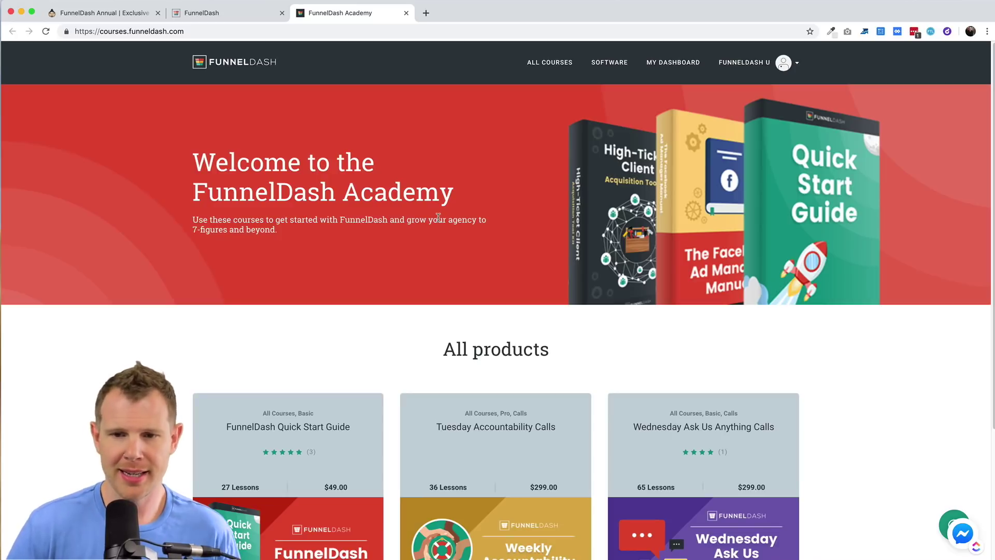
# Show all courses, filter to Basic, then filter to the Pro courses
pyautogui.click(553, 62)
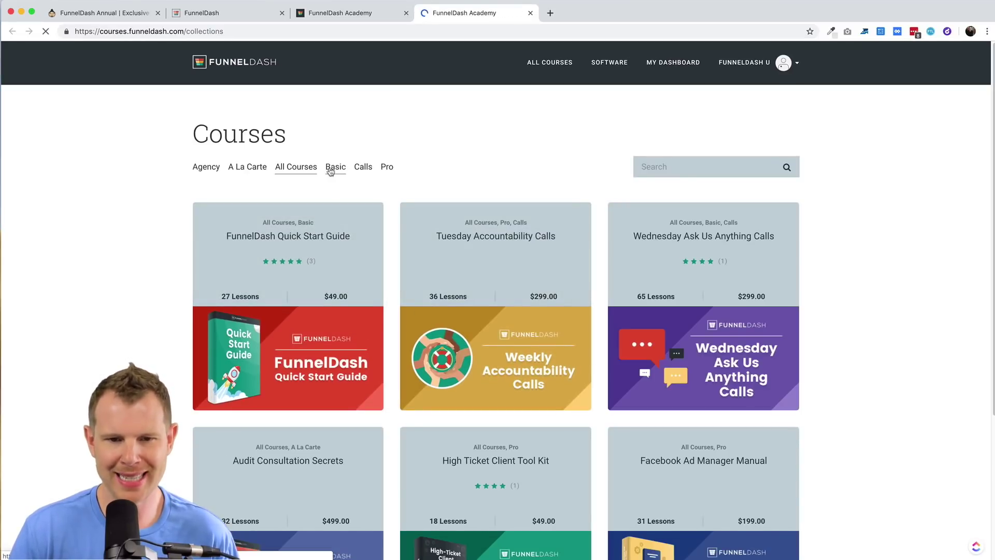
pyautogui.click(334, 167)
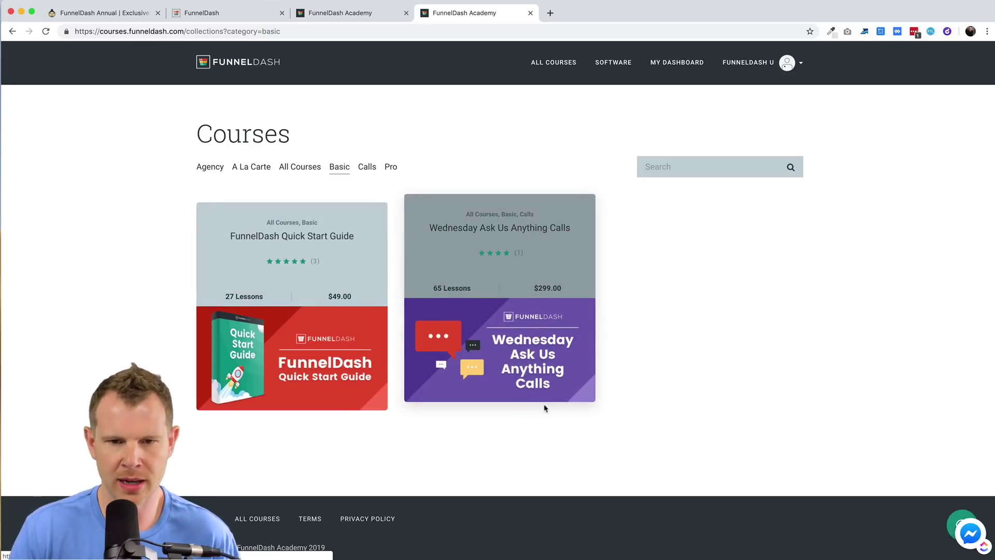
pyautogui.click(391, 167)
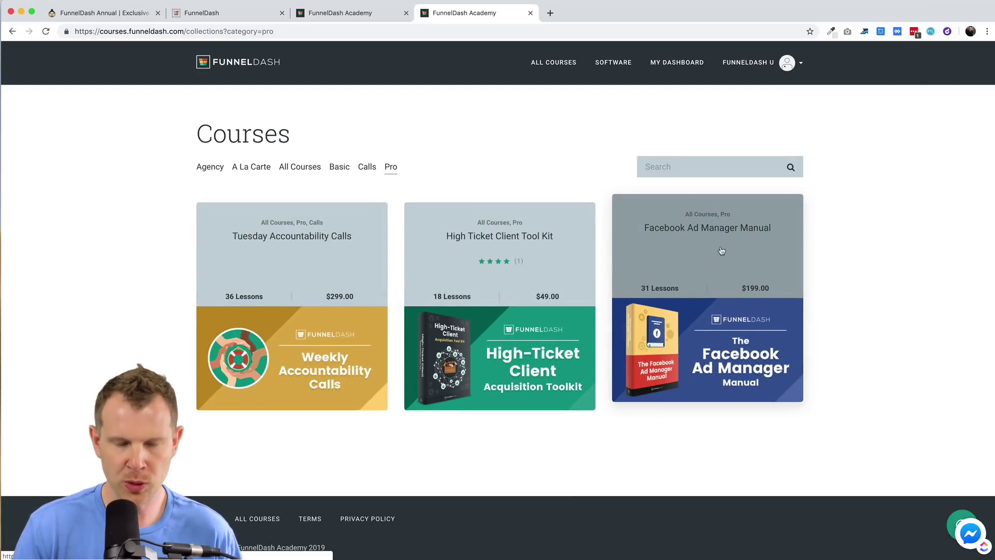
# Filter the course catalog back to Basic courses
pyautogui.click(338, 168)
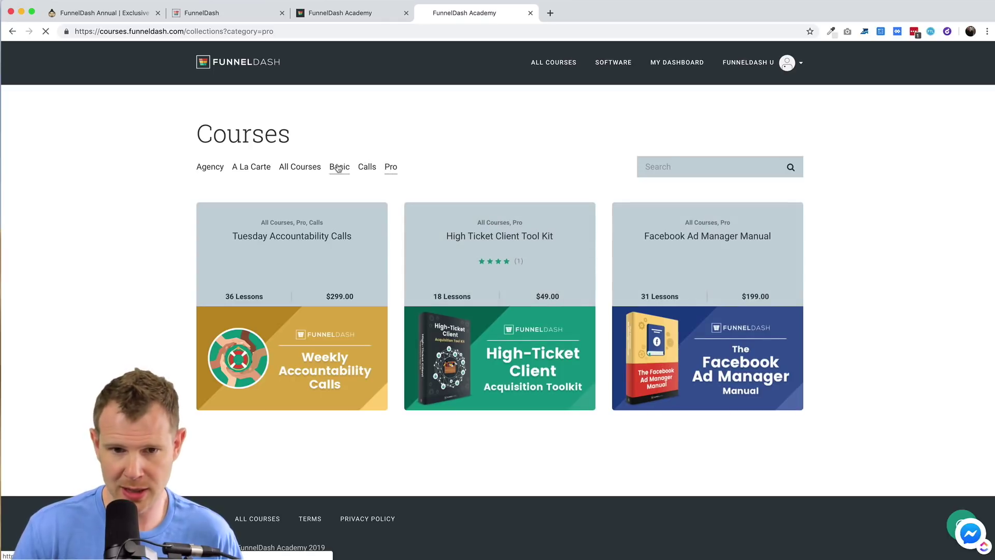